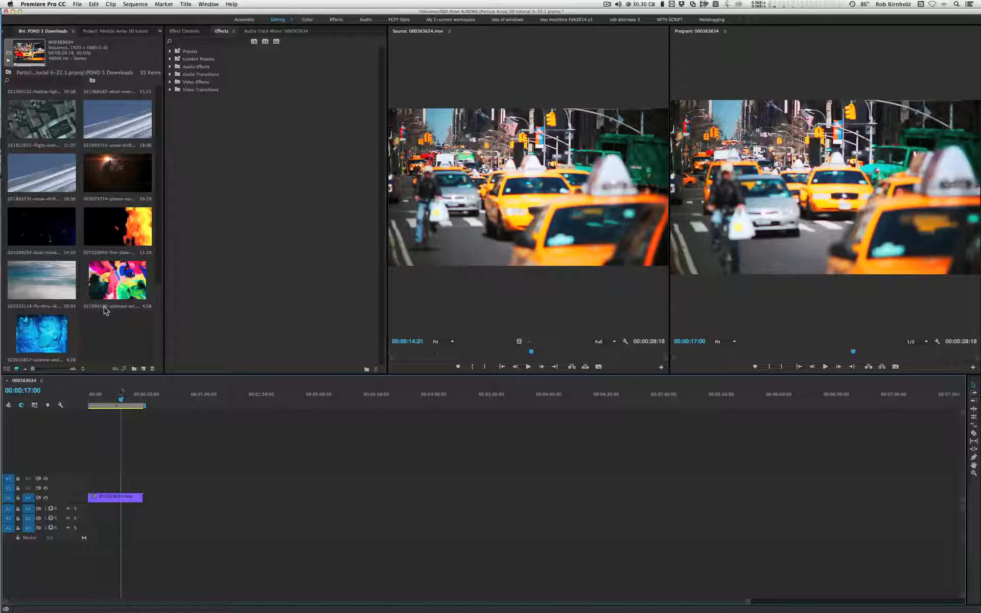
Step: Preview the gift-box clip 000571492.mov as the source and place it on track V2 at 00:00:17:00, overlapping the taxi clip
{"action": "scroll", "coordinate": [104, 302], "scroll_direction": "up", "scroll_amount": 5}
{"action": "scroll", "coordinate": [103, 278], "scroll_direction": "down", "scroll_amount": 2}
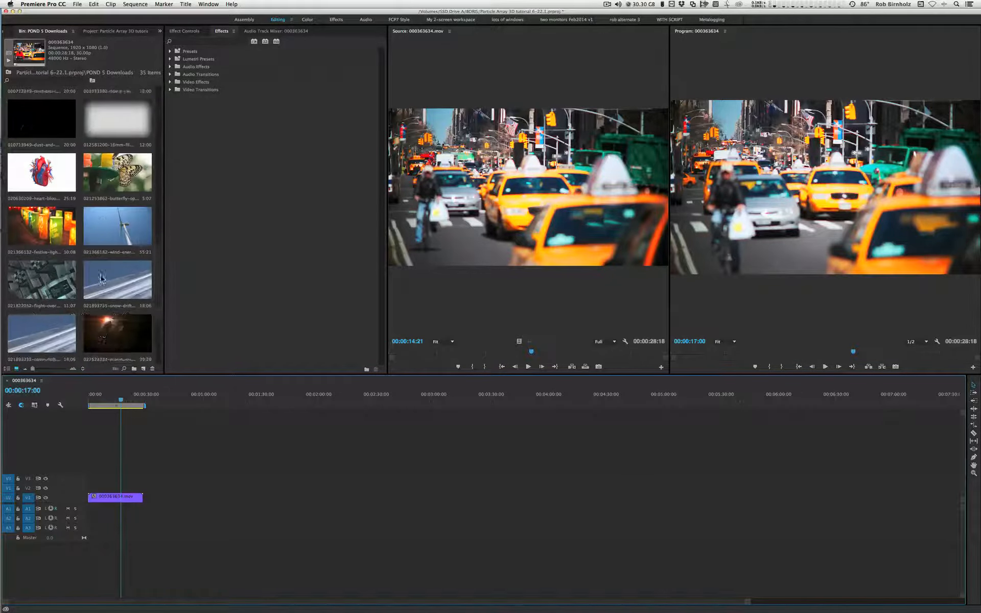
{"action": "scroll", "coordinate": [105, 279], "scroll_direction": "up", "scroll_amount": 2}
{"action": "scroll", "coordinate": [116, 280], "scroll_direction": "up", "scroll_amount": 1}
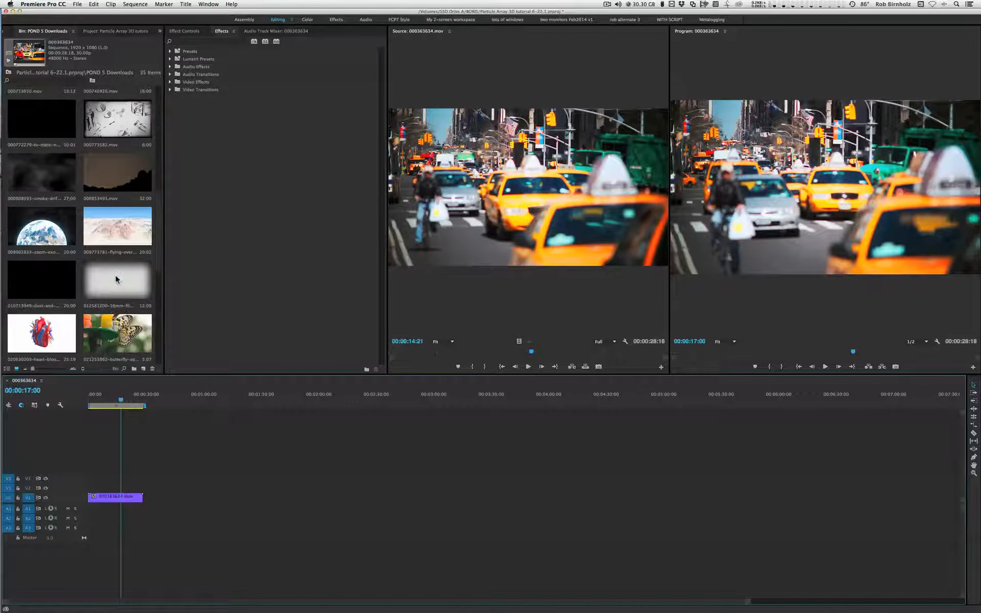
{"action": "scroll", "coordinate": [116, 279], "scroll_direction": "up", "scroll_amount": 3}
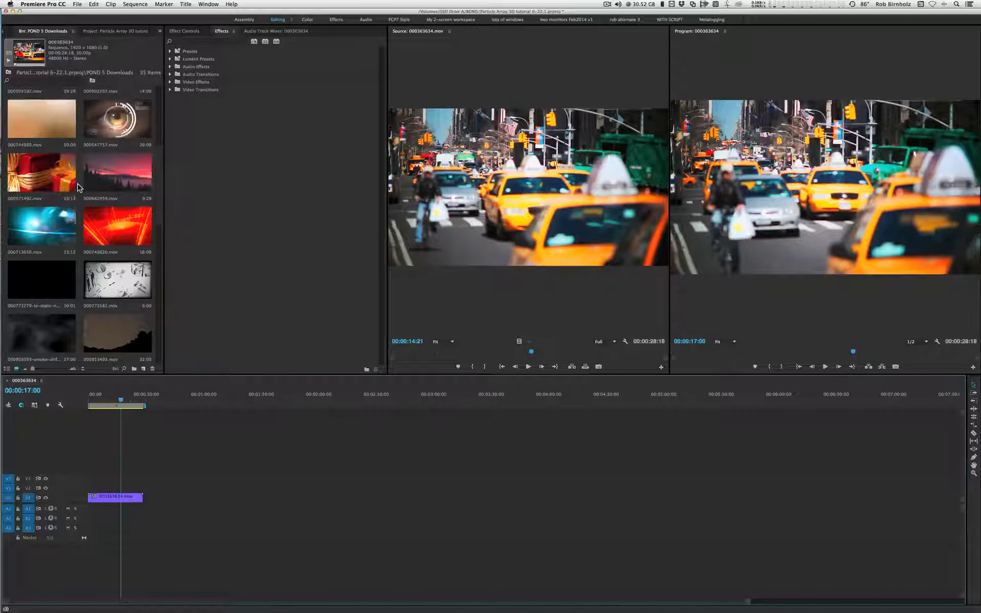
{"action": "double_click", "coordinate": [52, 176]}
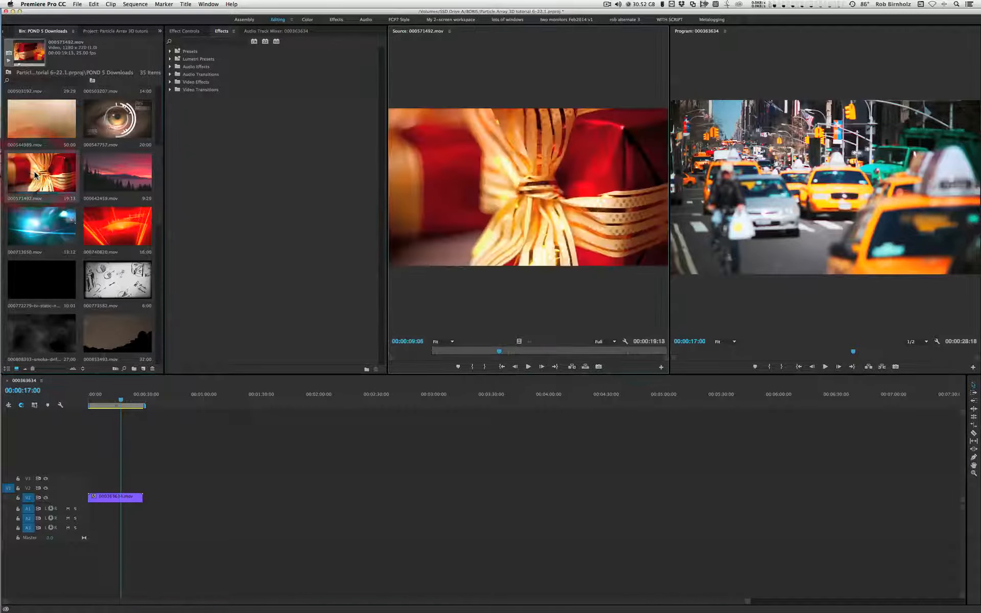
{"action": "left_click_drag", "start_coordinate": [499, 352], "coordinate": [452, 352]}
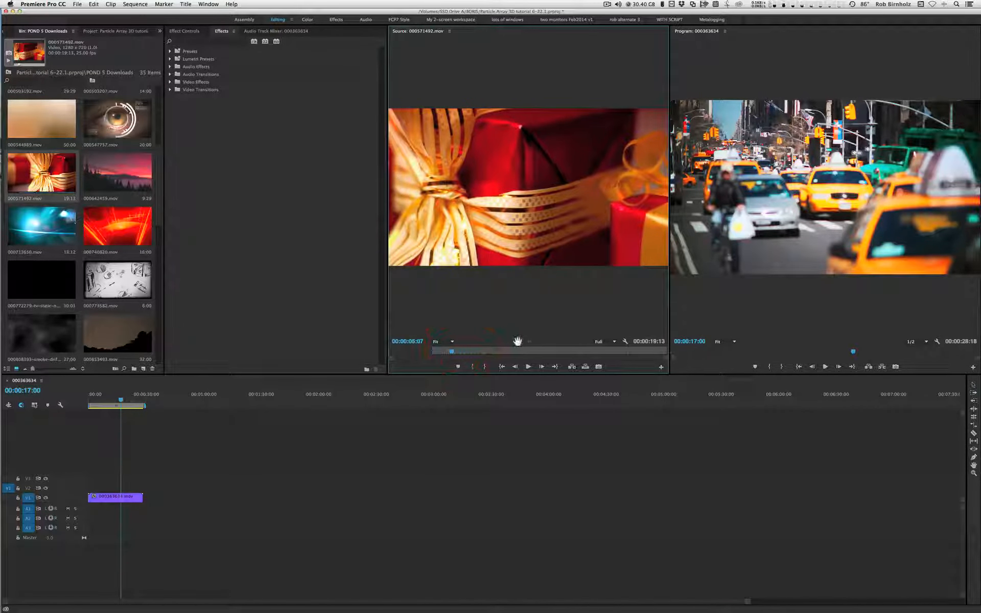
{"action": "left_click_drag", "start_coordinate": [519, 345], "coordinate": [123, 489]}
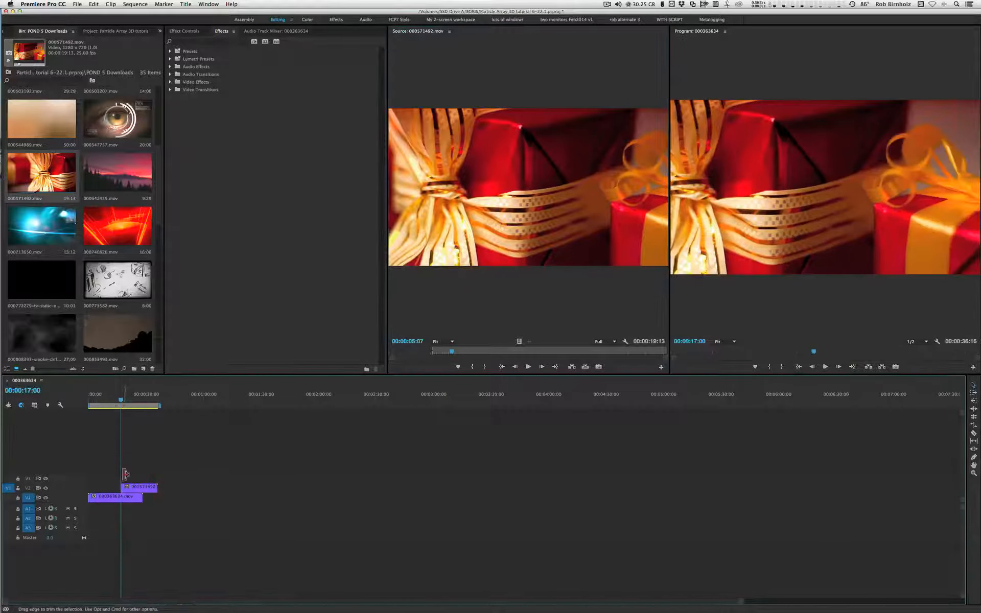
Step: Fit the whole sequence in the timeline and play through the cut from the taxi clip to the gift-box clip
{"action": "left_click", "coordinate": [115, 399]}
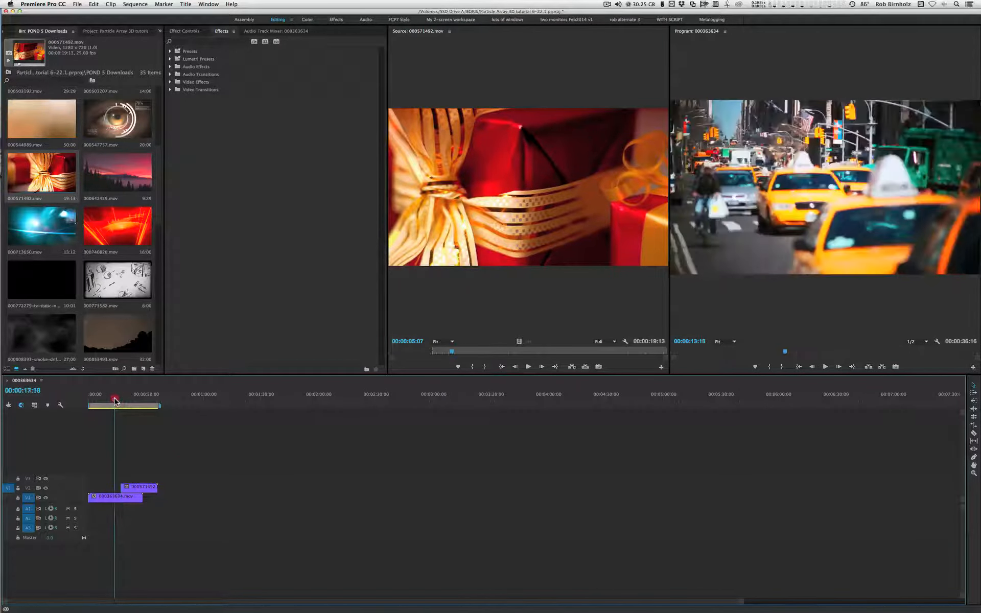
{"action": "key", "text": "backslash"}
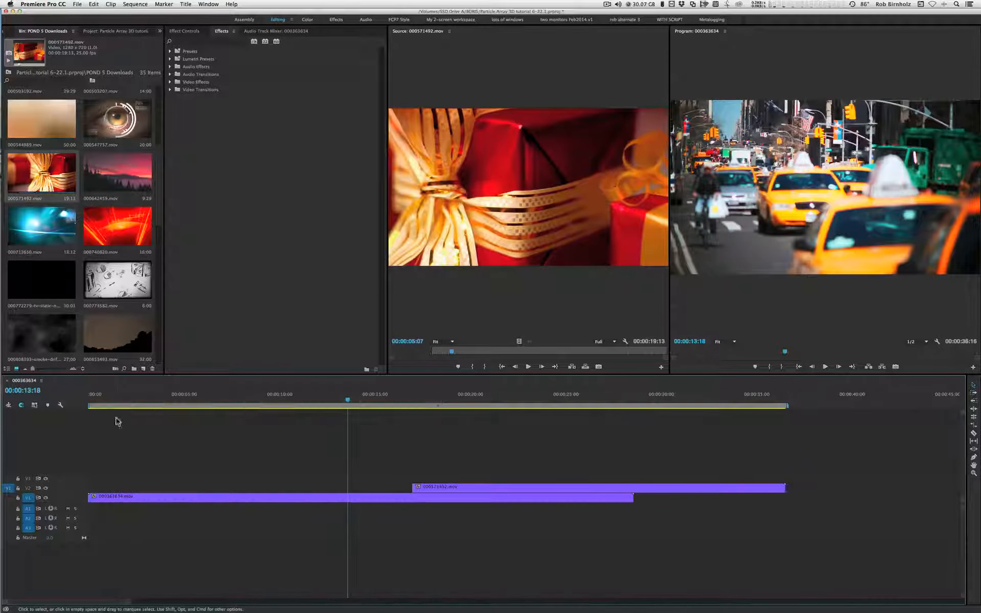
{"action": "left_click", "coordinate": [368, 399]}
{"action": "key", "text": "space"}
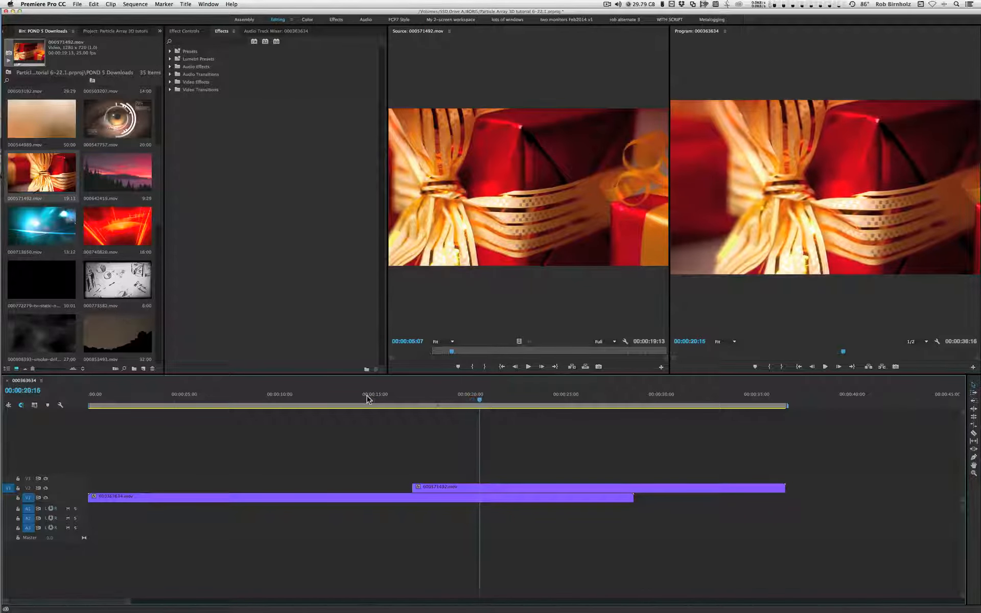
{"action": "left_click", "coordinate": [368, 398]}
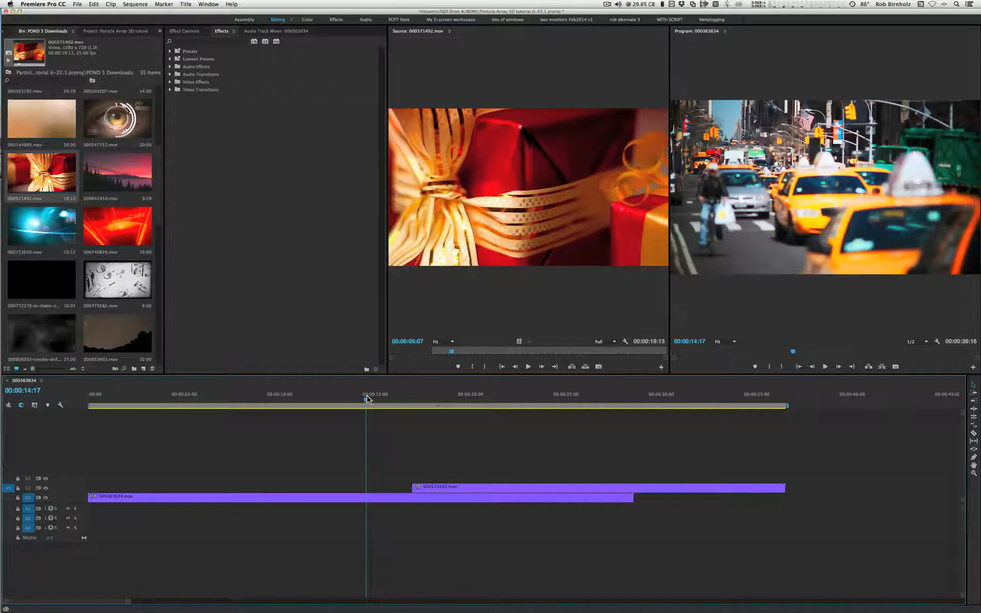
{"action": "key", "text": "space"}
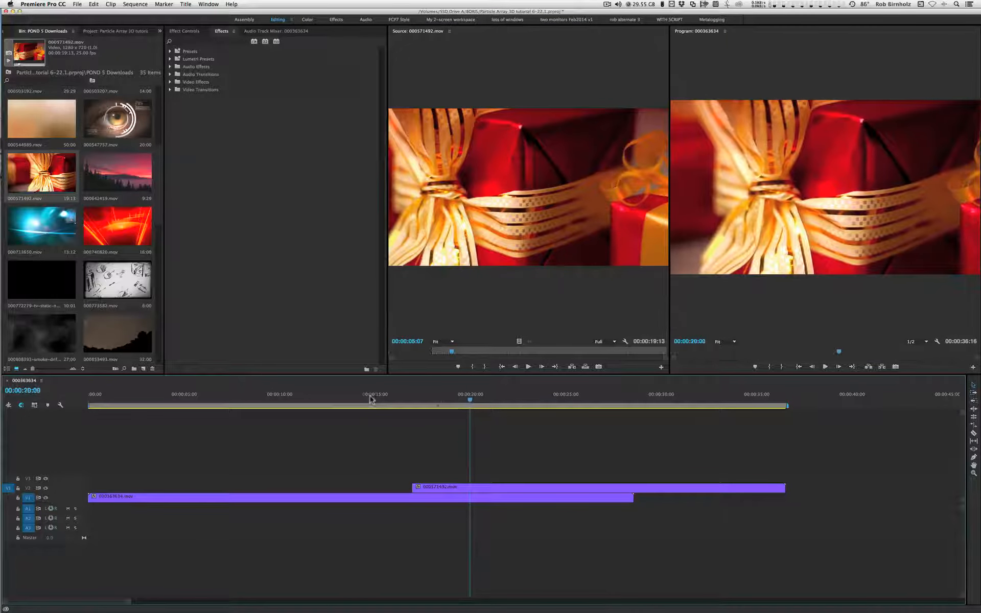
{"action": "mouse_move", "coordinate": [390, 399]}
{"action": "left_mouse_down"}
{"action": "mouse_move", "coordinate": [414, 399]}
{"action": "mouse_move", "coordinate": [384, 399]}
{"action": "left_mouse_up"}
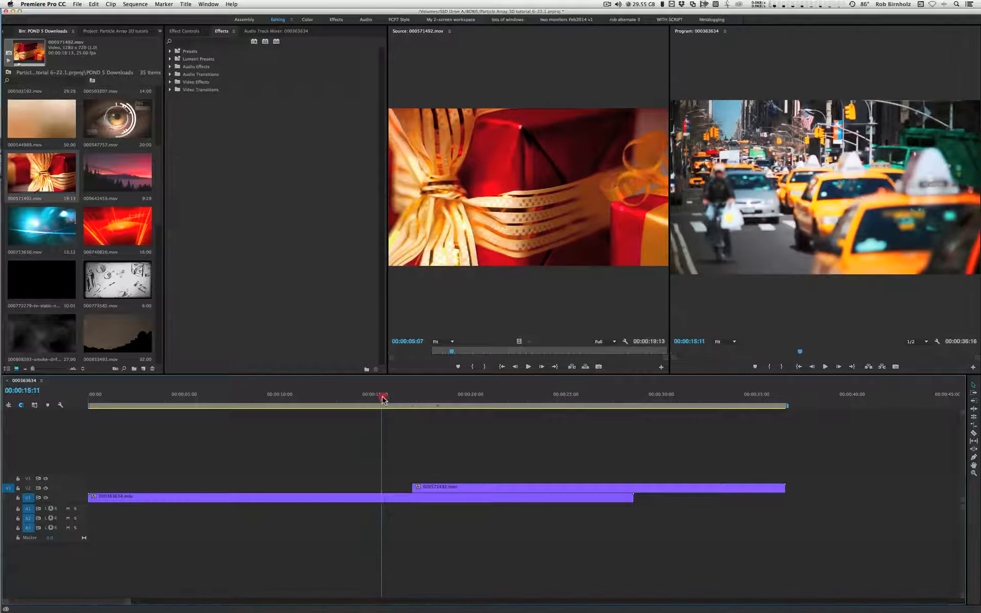
{"action": "key", "text": "space"}
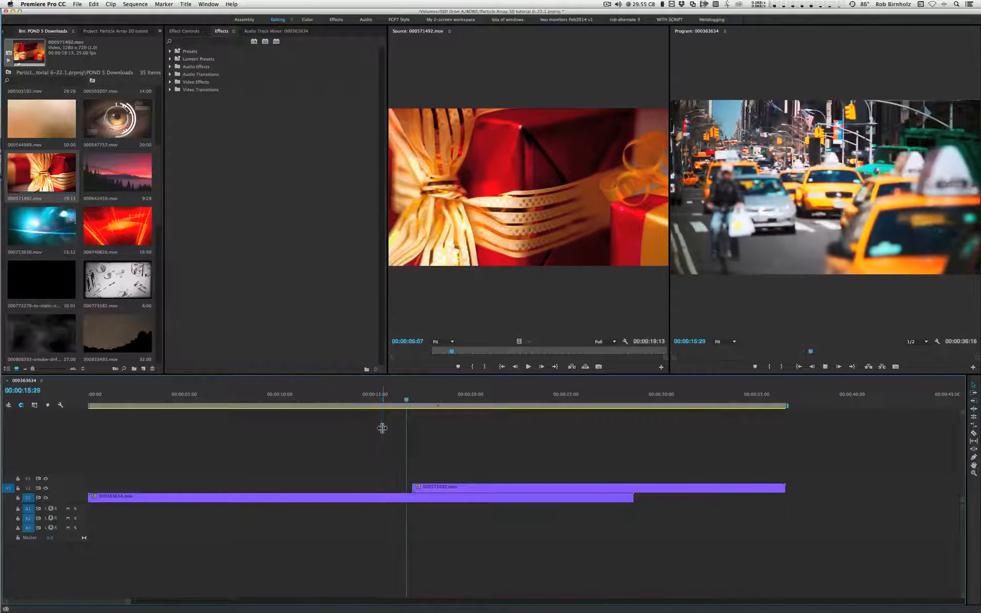
{"action": "left_click", "coordinate": [419, 399]}
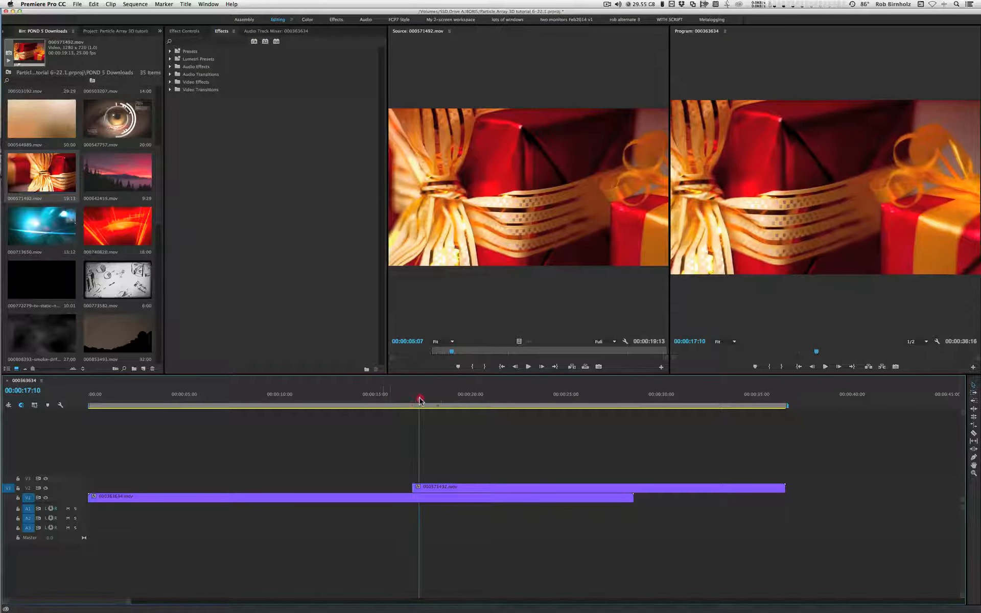
{"action": "left_click_drag", "start_coordinate": [418, 400], "coordinate": [407, 400]}
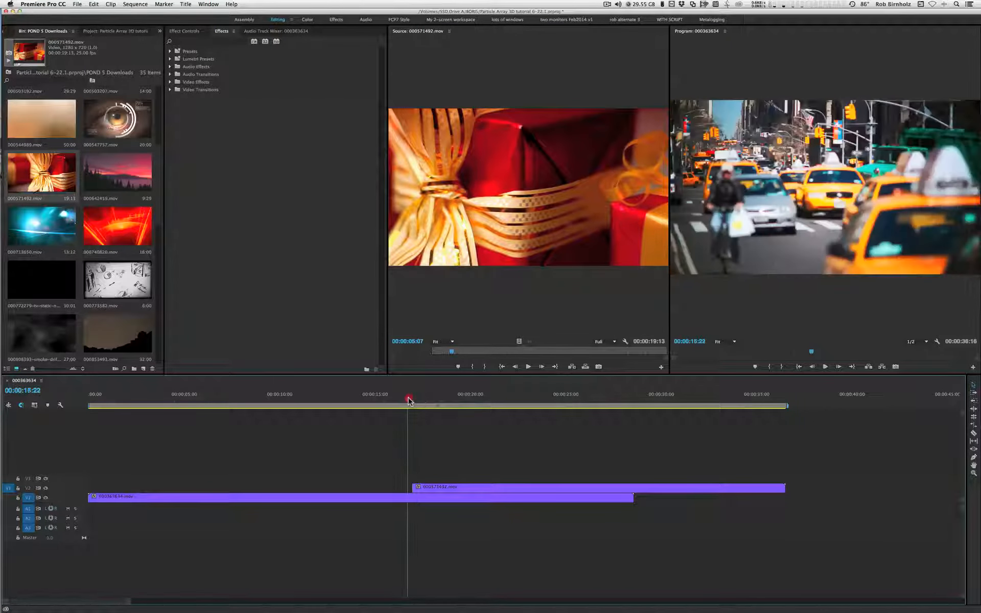
Step: Search the effects for "array" and select BCC Particle Array 3D
{"action": "left_click", "coordinate": [189, 42]}
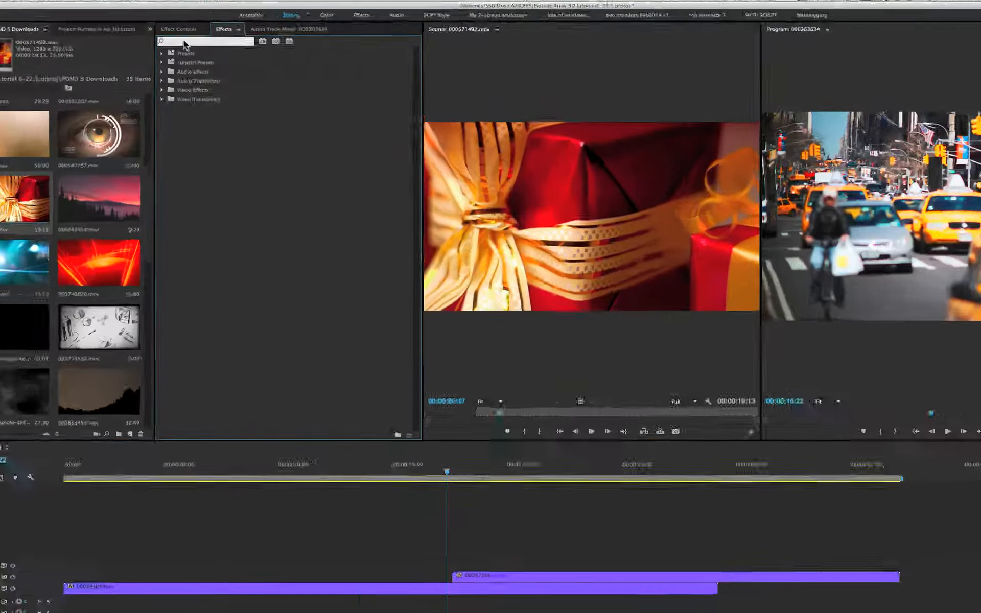
{"action": "type", "text": "array"}
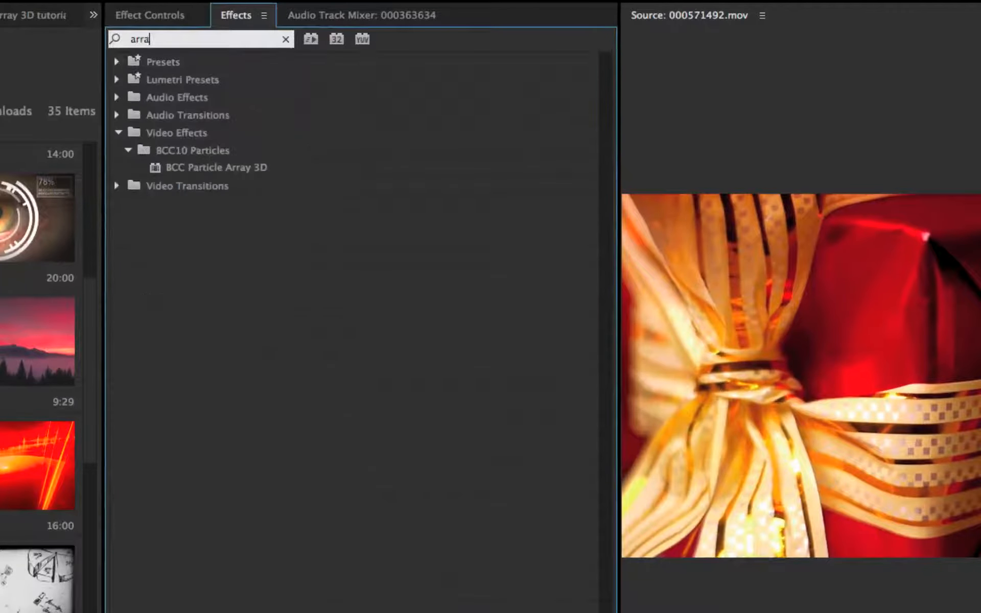
{"action": "left_click", "coordinate": [232, 169]}
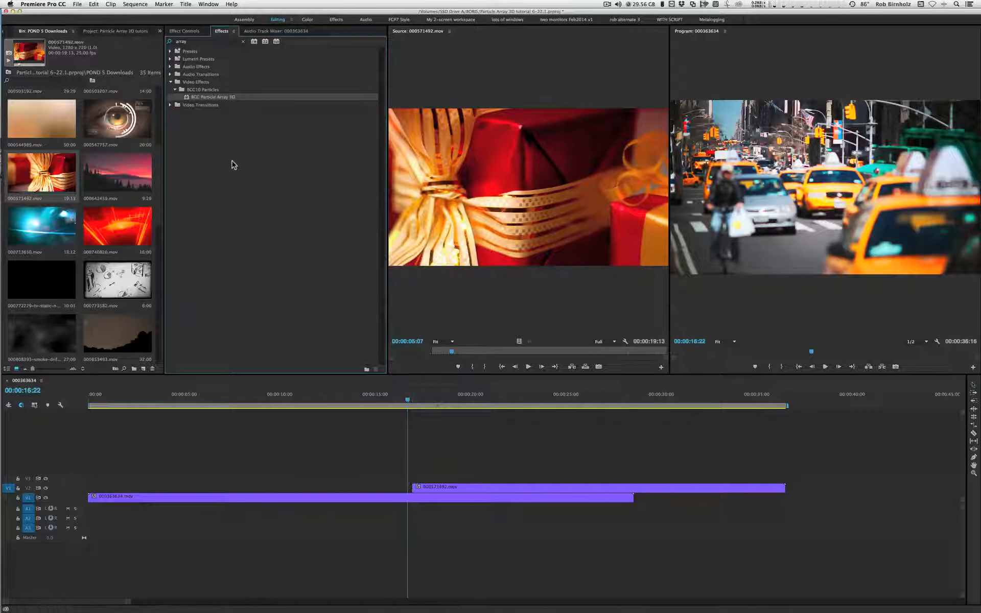
Step: Create a yellow color matte named Color Matte in the project's root bin, at 1920 × 1080, 30.00 fps and square pixels
{"action": "left_click", "coordinate": [115, 31]}
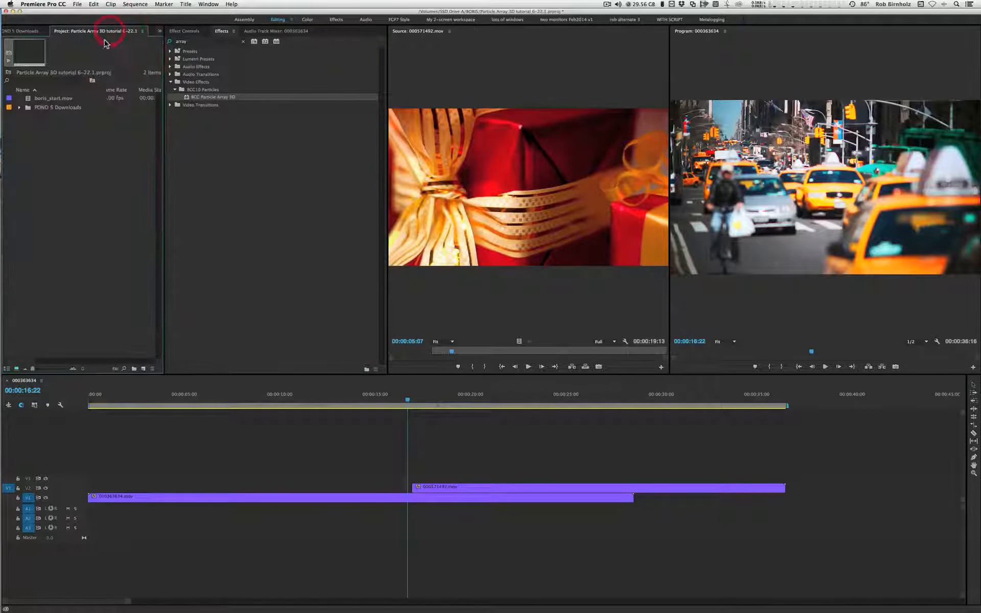
{"action": "left_click", "coordinate": [83, 134]}
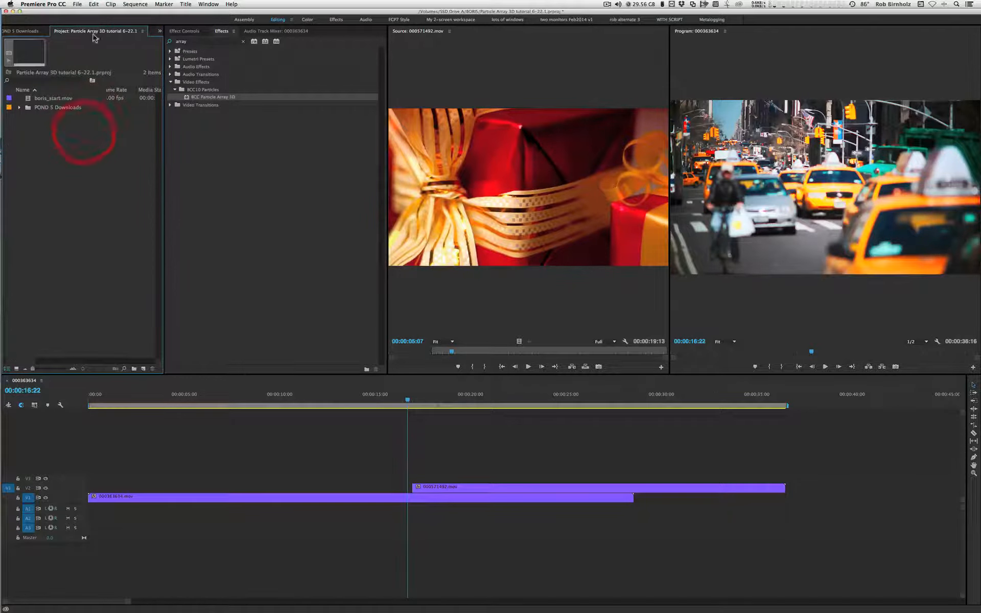
{"action": "left_click", "coordinate": [77, 4]}
{"action": "mouse_move", "coordinate": [84, 13]}
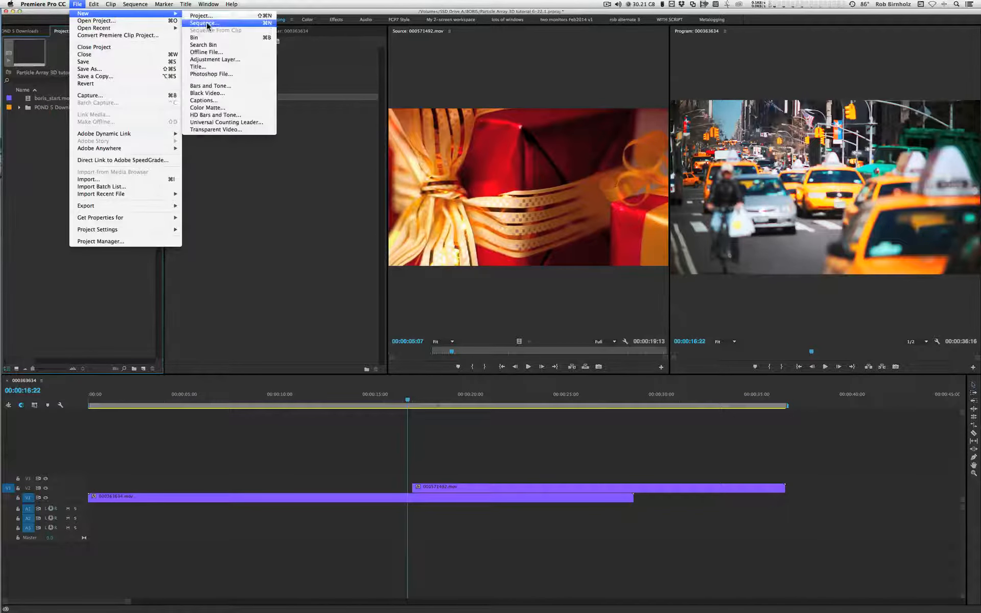
{"action": "left_click", "coordinate": [228, 108]}
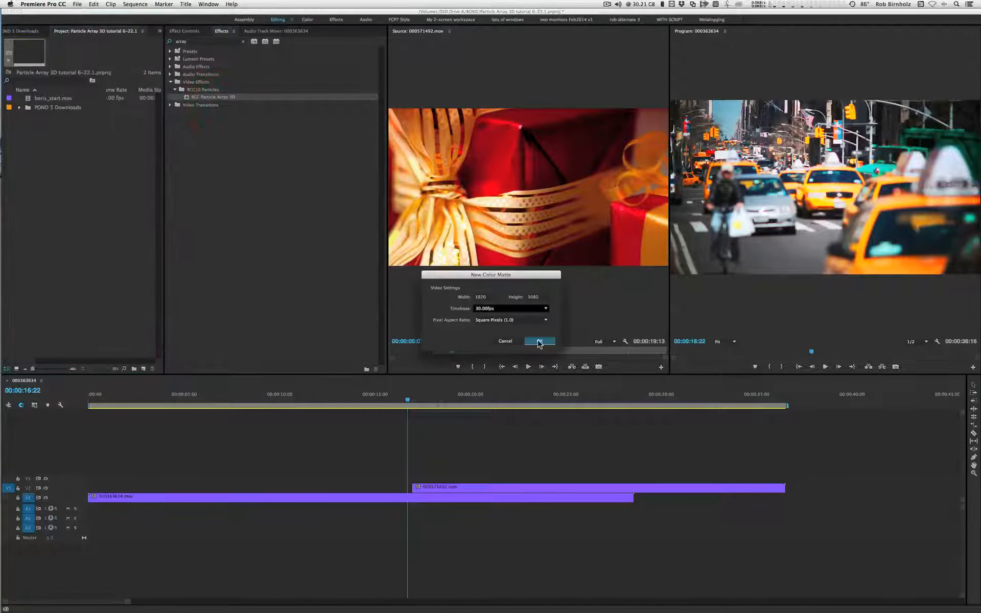
{"action": "left_click", "coordinate": [538, 342]}
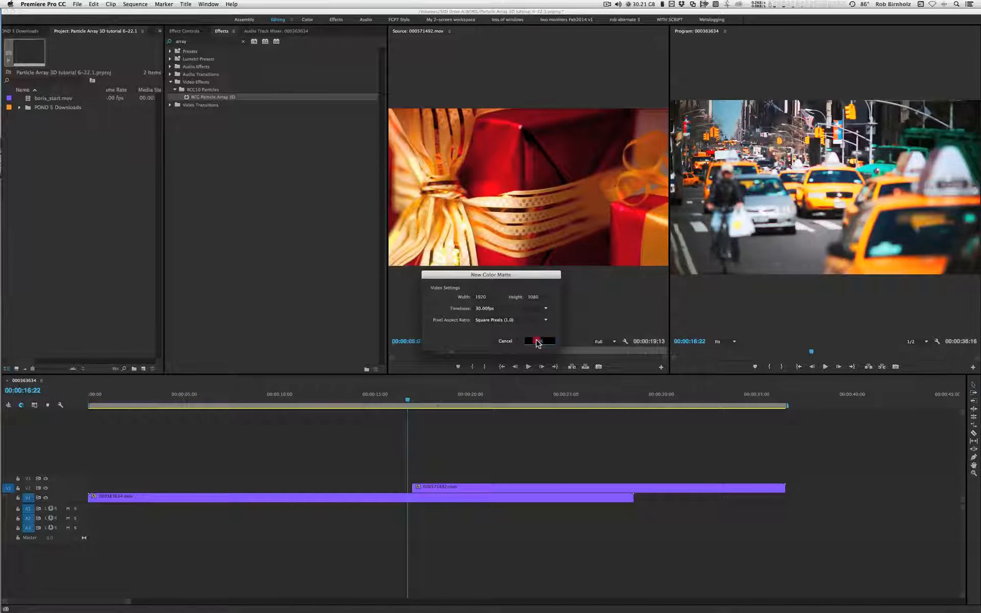
{"action": "left_click", "coordinate": [489, 205]}
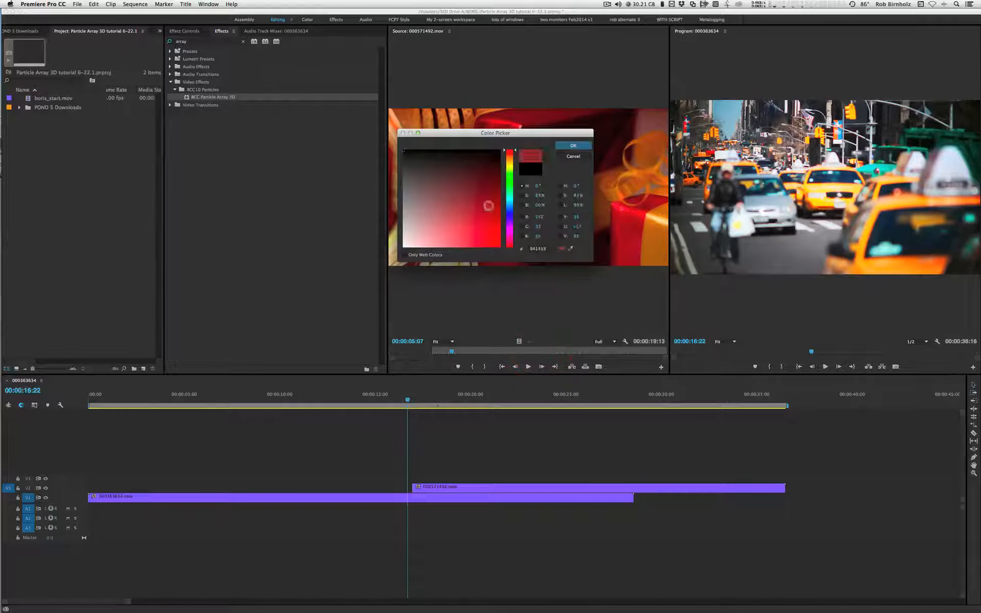
{"action": "left_click_drag", "start_coordinate": [509, 159], "coordinate": [510, 249]}
{"action": "left_click", "coordinate": [571, 147]}
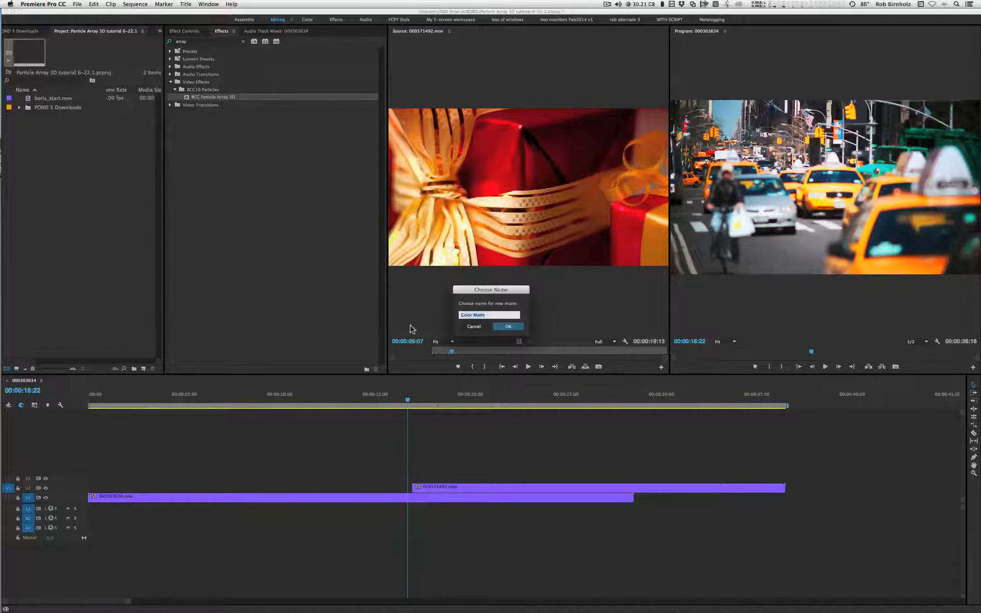
{"action": "left_click", "coordinate": [509, 326]}
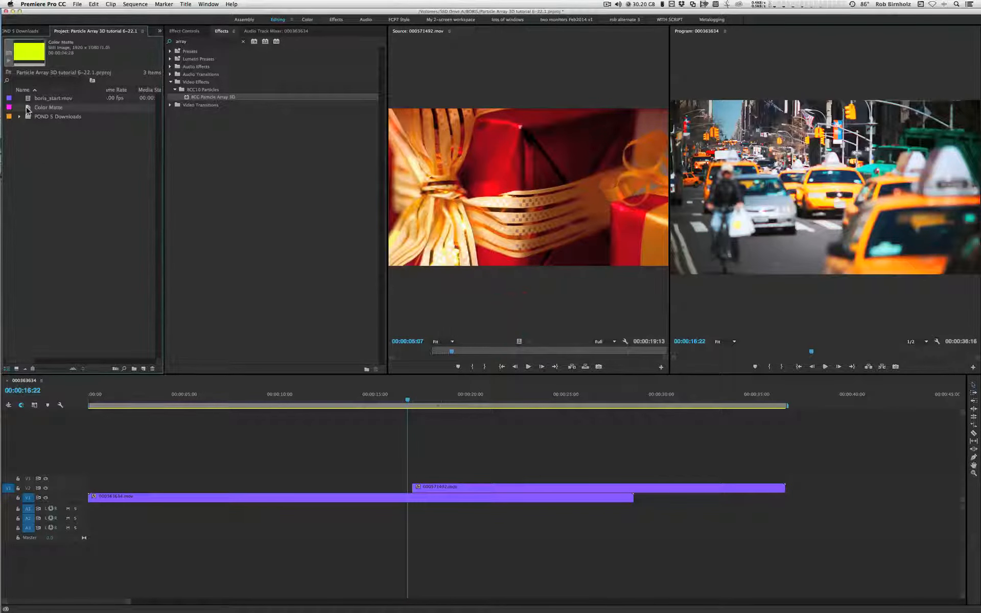
Step: Place the color matte on track V3 across the cut with BCC Particle Array 3D applied to it, and save the project
{"action": "left_click_drag", "start_coordinate": [27, 109], "coordinate": [419, 478]}
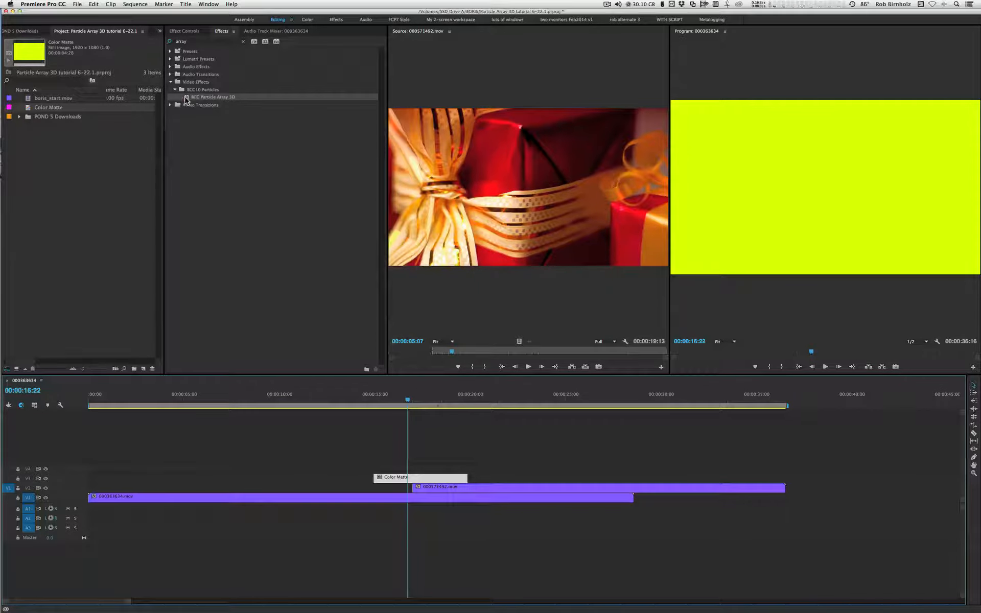
{"action": "left_click_drag", "start_coordinate": [186, 100], "coordinate": [403, 479]}
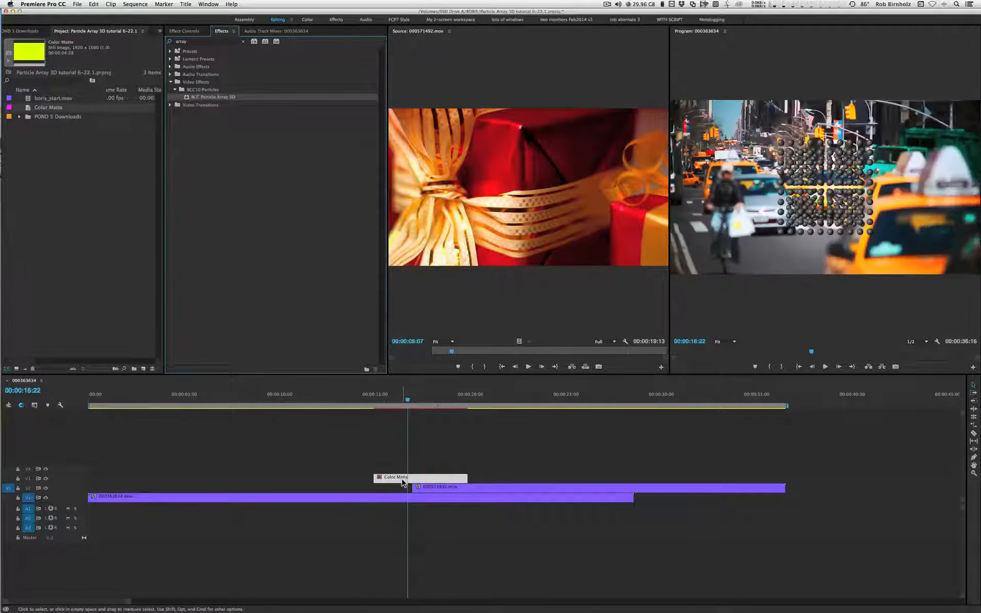
{"action": "left_click", "coordinate": [400, 399]}
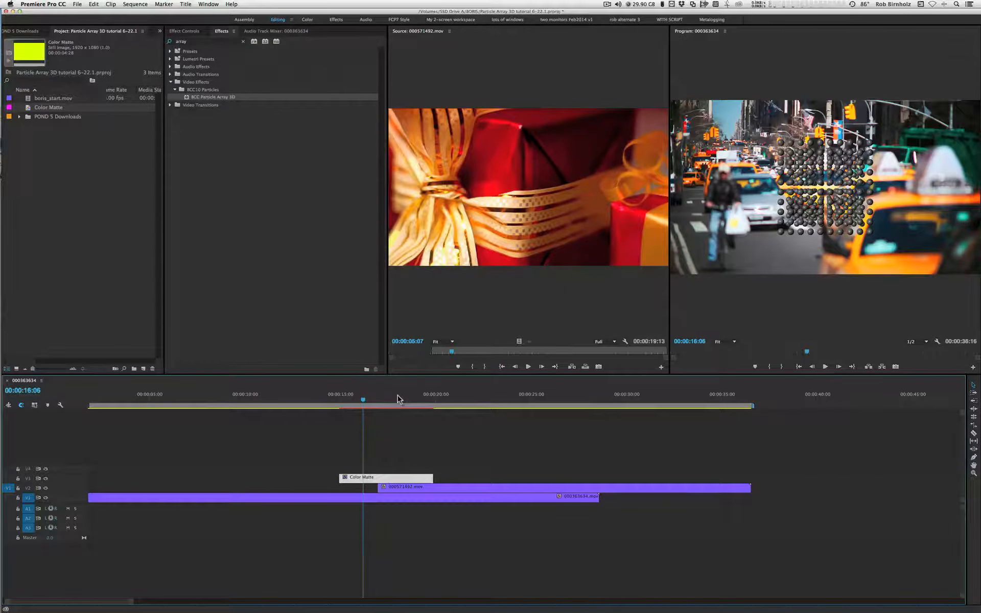
{"action": "key", "text": "super+s"}
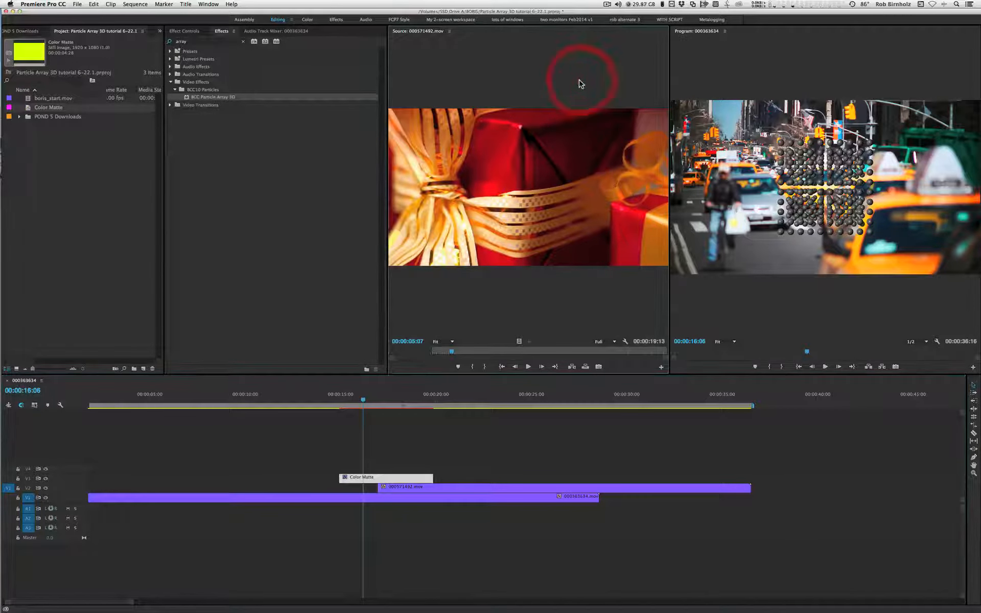
Step: Close the Source monitor and widen the Program monitor to enlarge the particle preview, showing the frame at 00:00:16:07
{"action": "left_click", "coordinate": [450, 31]}
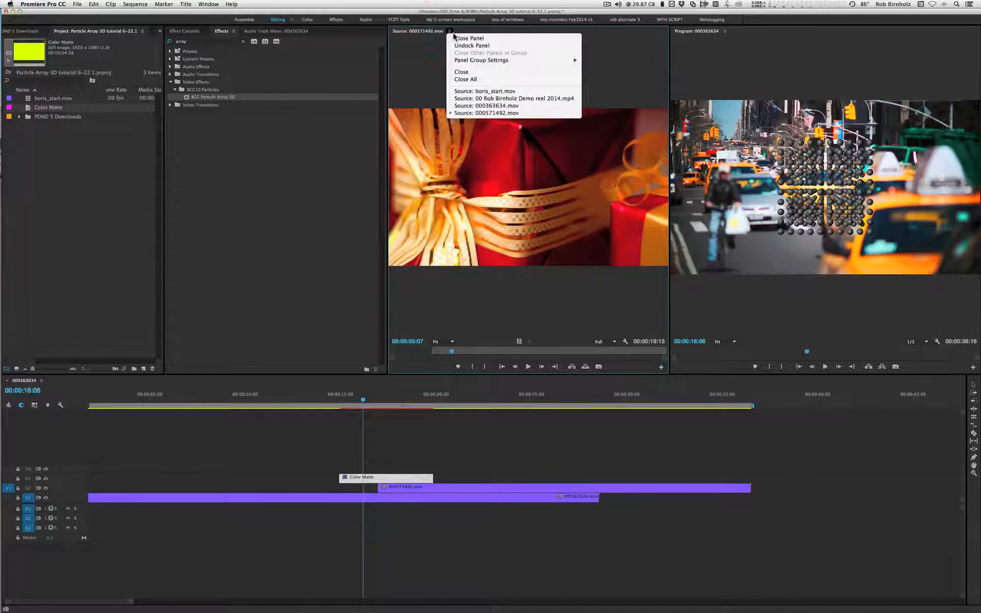
{"action": "left_click", "coordinate": [453, 38]}
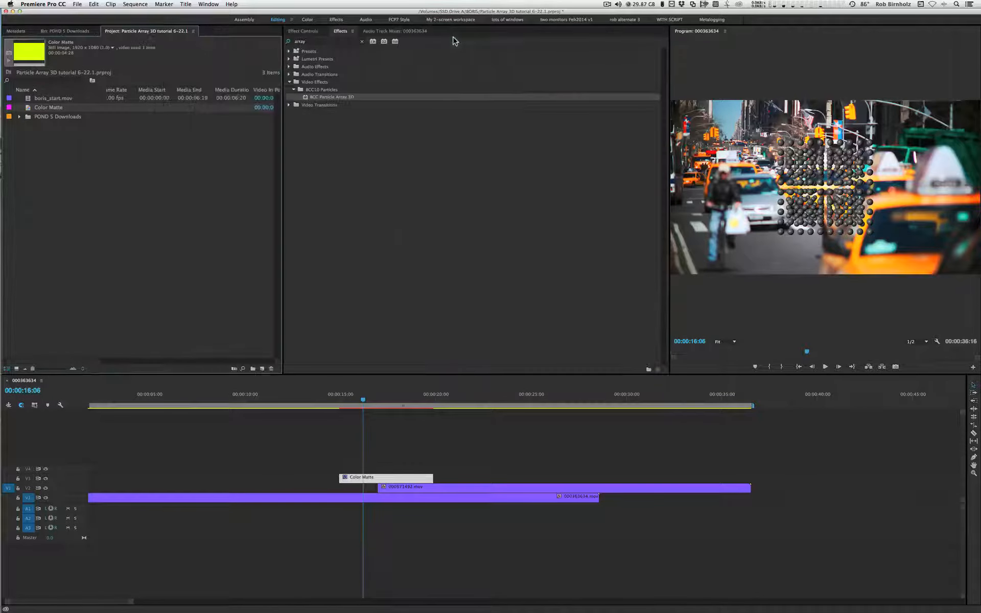
{"action": "left_click", "coordinate": [691, 75]}
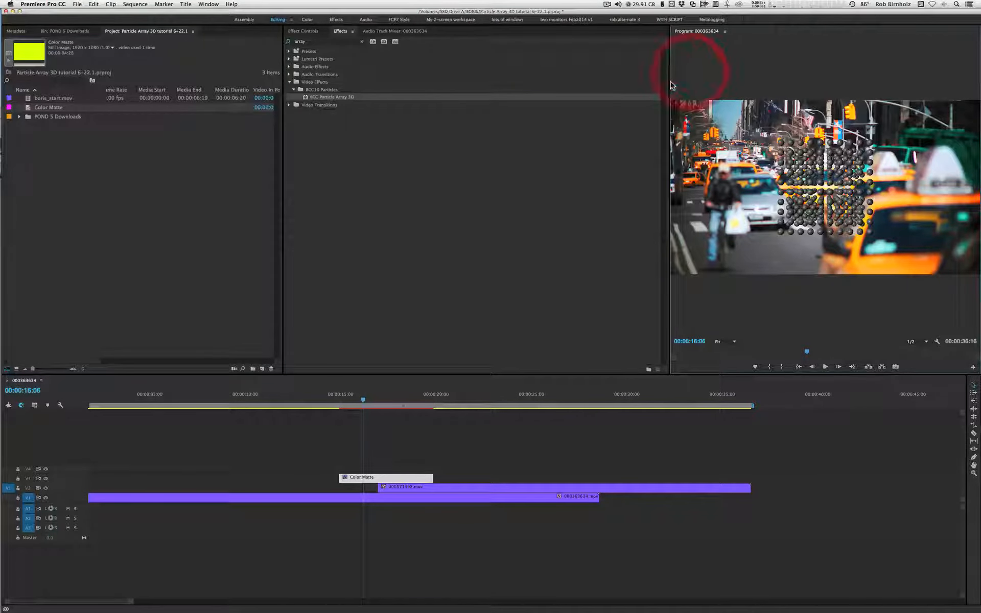
{"action": "left_click_drag", "start_coordinate": [670, 80], "coordinate": [408, 81]}
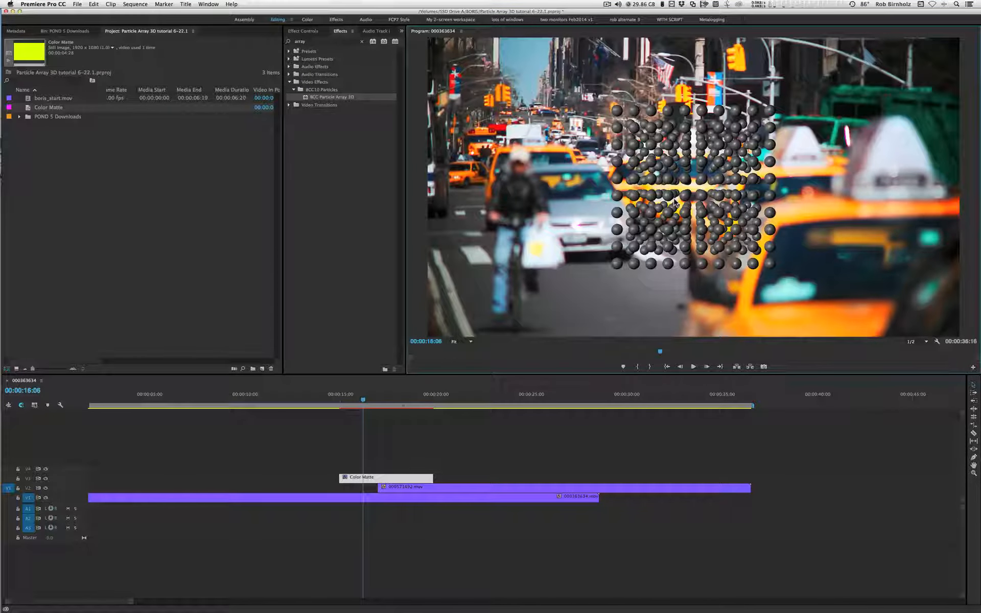
{"action": "key", "text": "Right"}
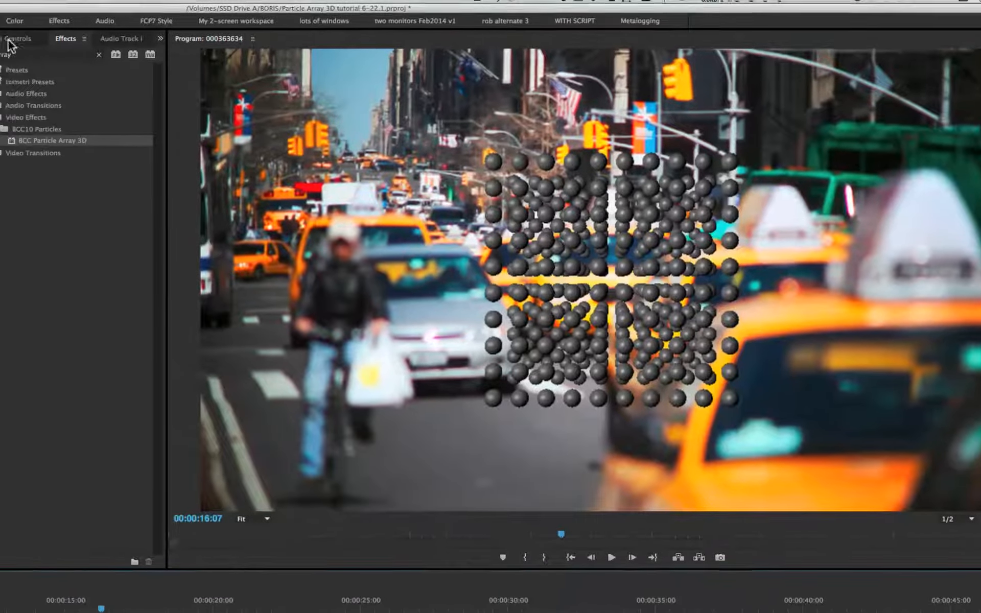
Step: Show the Color Matte's BCC Particle Array 3D settings in Effect Controls and widen the panel to read the full parameter names
{"action": "left_click", "coordinate": [125, 40]}
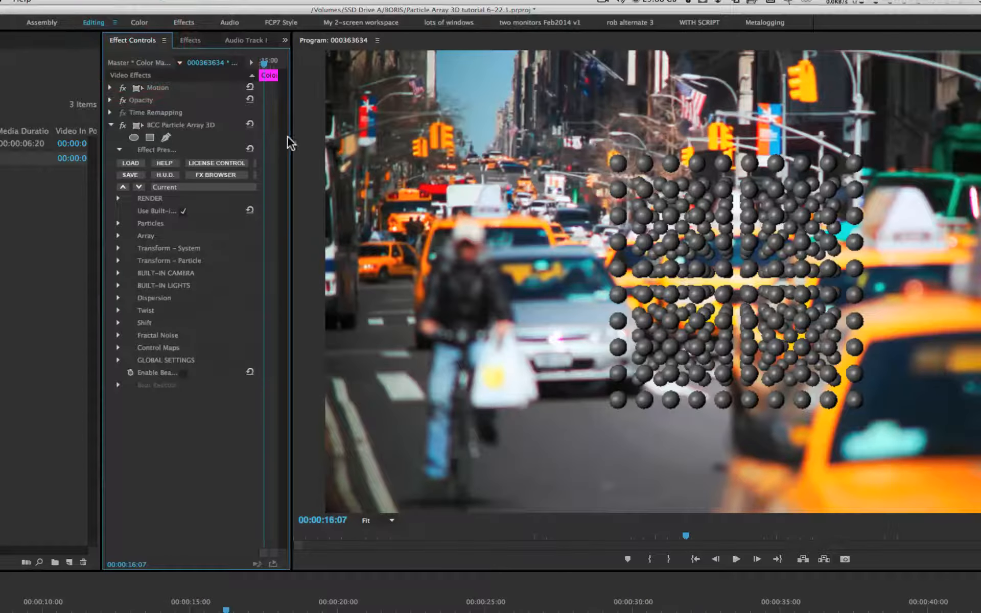
{"action": "left_click_drag", "start_coordinate": [289, 138], "coordinate": [418, 129]}
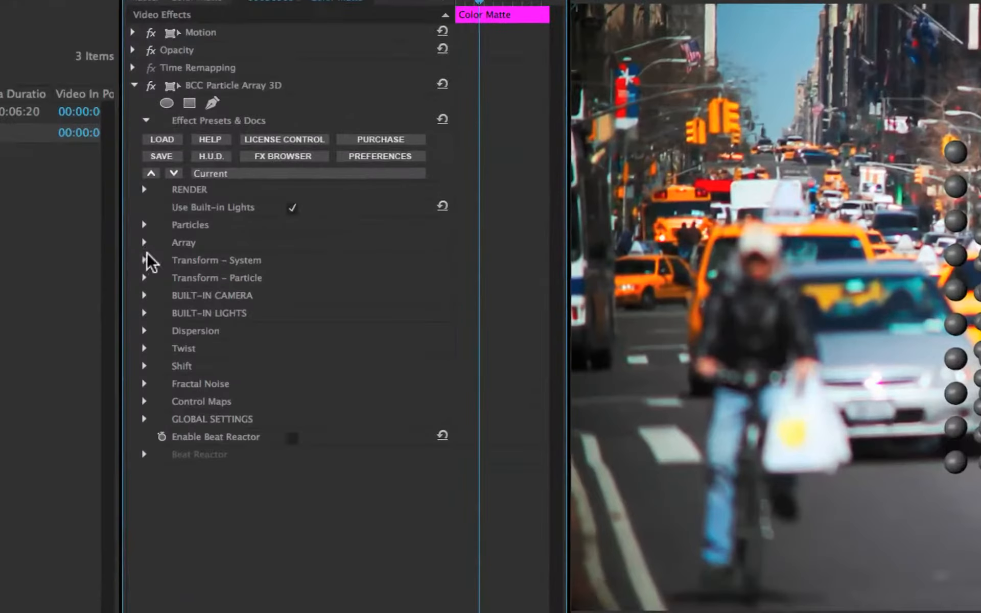
Step: Examine the Transform – System, Transform – Particle, Dispersion and RENDER parameter groups of BCC Particle Array 3D, collapsing each one again
{"action": "left_click", "coordinate": [145, 261]}
{"action": "left_click", "coordinate": [146, 260]}
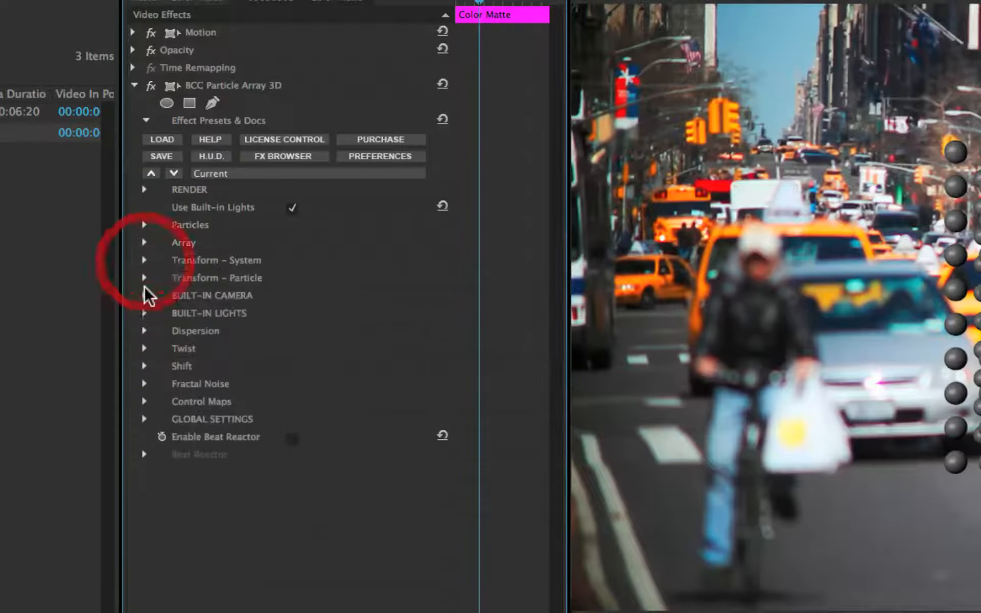
{"action": "left_click", "coordinate": [144, 278]}
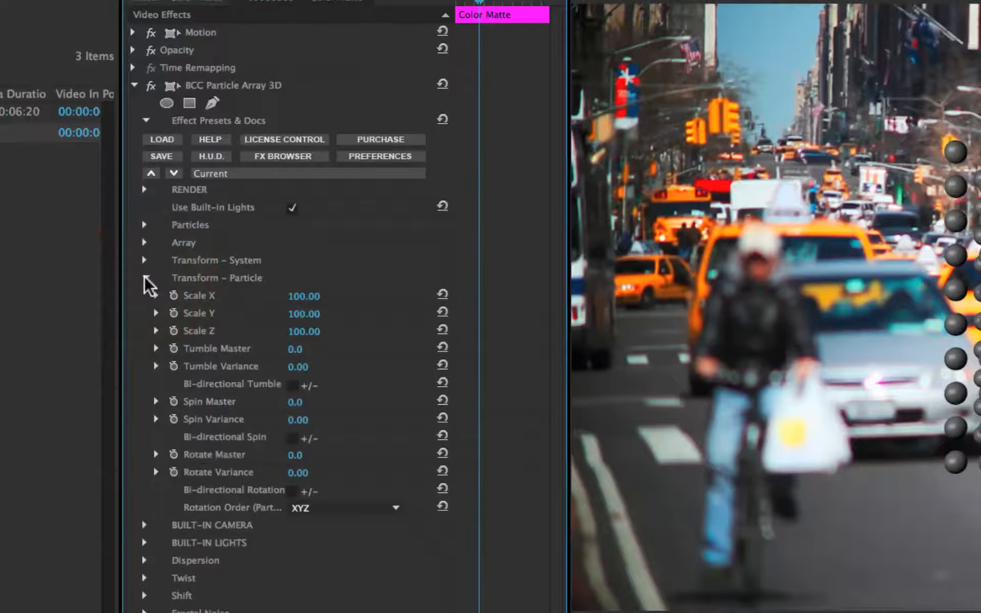
{"action": "left_click", "coordinate": [146, 278]}
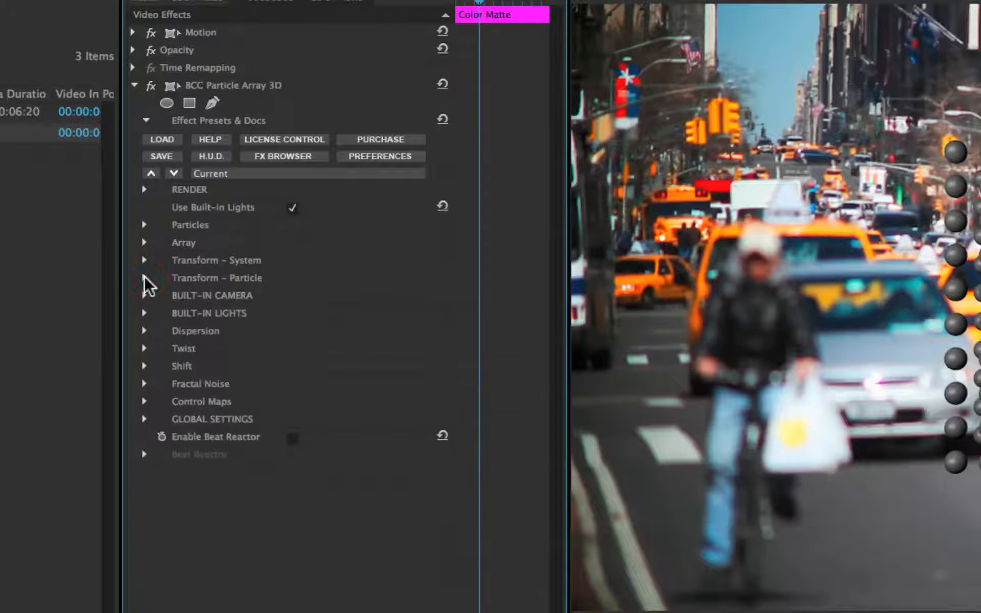
{"action": "left_click", "coordinate": [144, 331]}
{"action": "left_click", "coordinate": [144, 331]}
{"action": "left_click", "coordinate": [145, 189]}
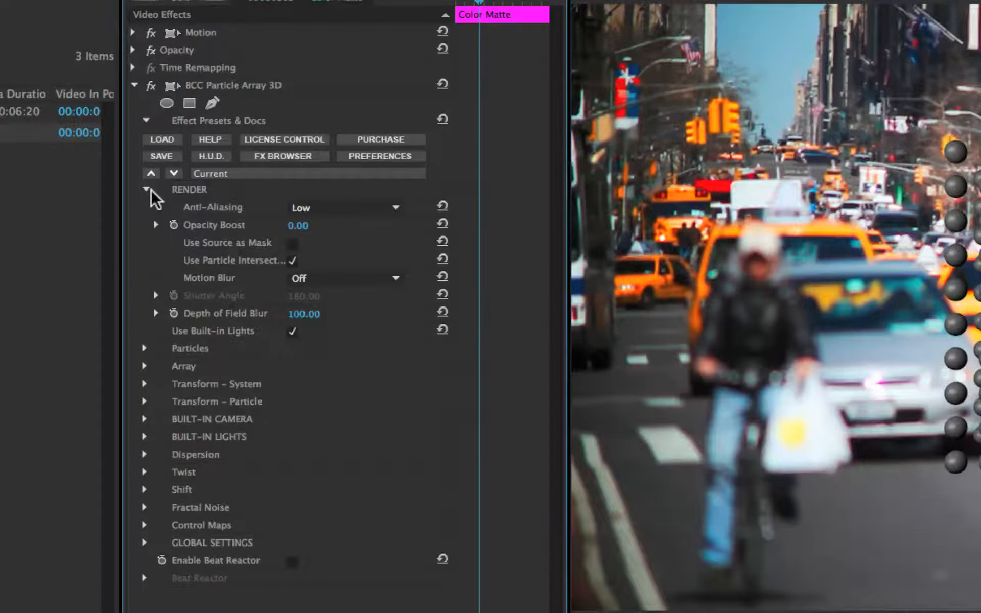
{"action": "left_click", "coordinate": [146, 190]}
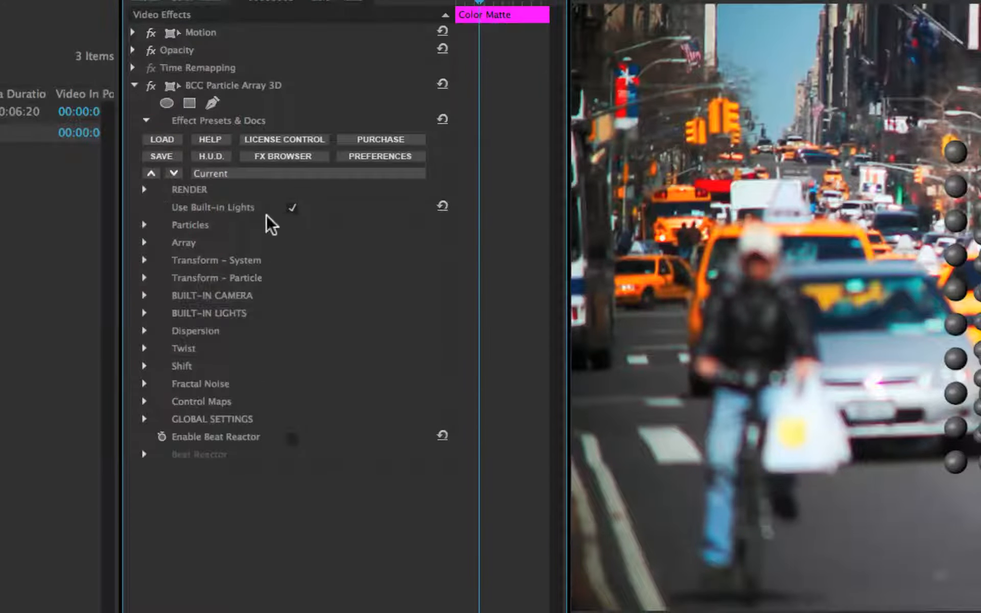
Step: Turn Use Built-in Lights off and back on to compare the shading of the particles
{"action": "left_click", "coordinate": [292, 207]}
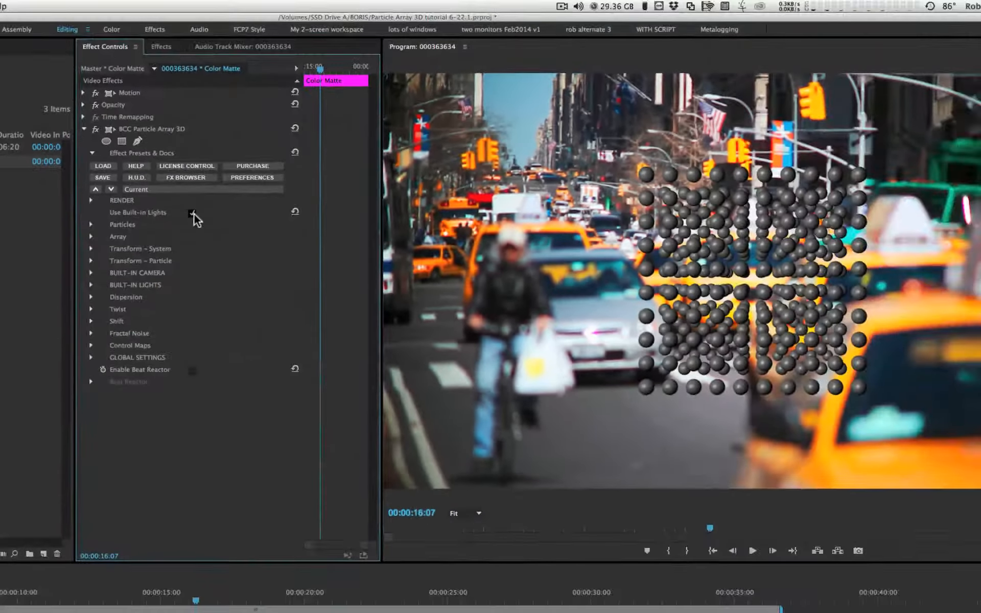
{"action": "left_click", "coordinate": [192, 213]}
{"action": "left_click", "coordinate": [192, 212]}
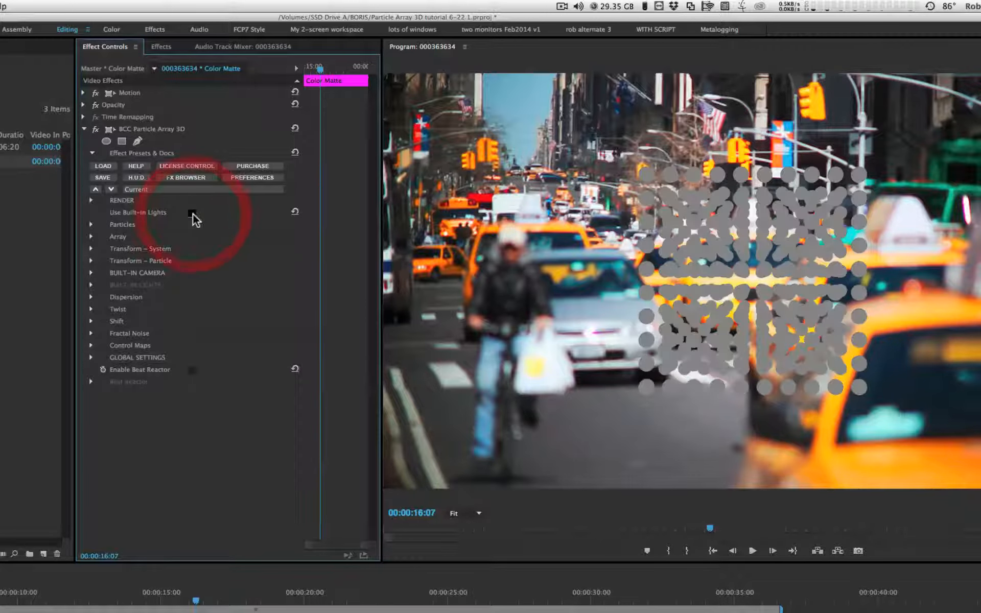
{"action": "left_click", "coordinate": [192, 213]}
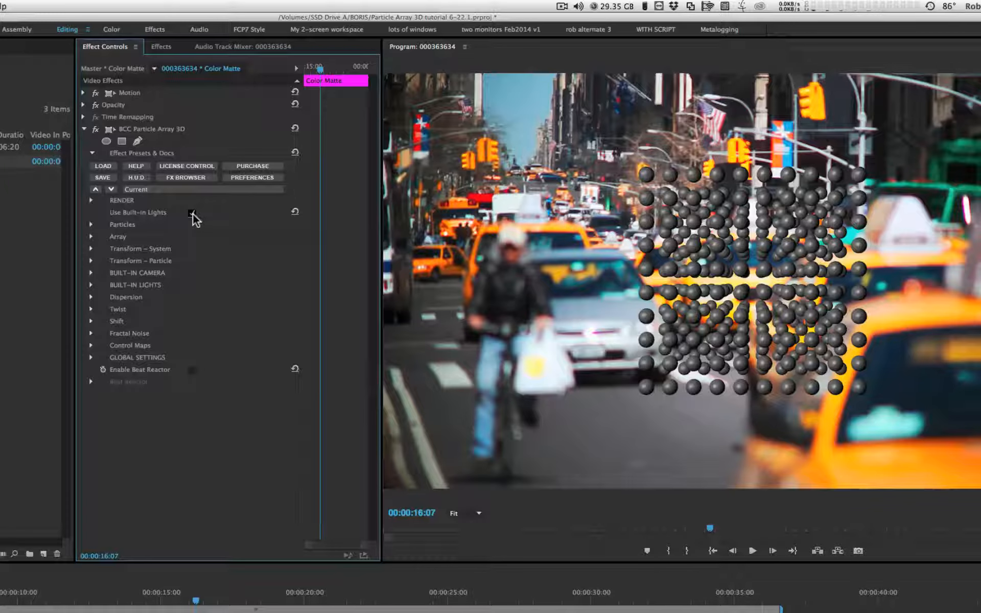
Step: Expand the Particles group and try the 3D Planes and 3D Cylinders particle shapes
{"action": "left_click", "coordinate": [91, 225]}
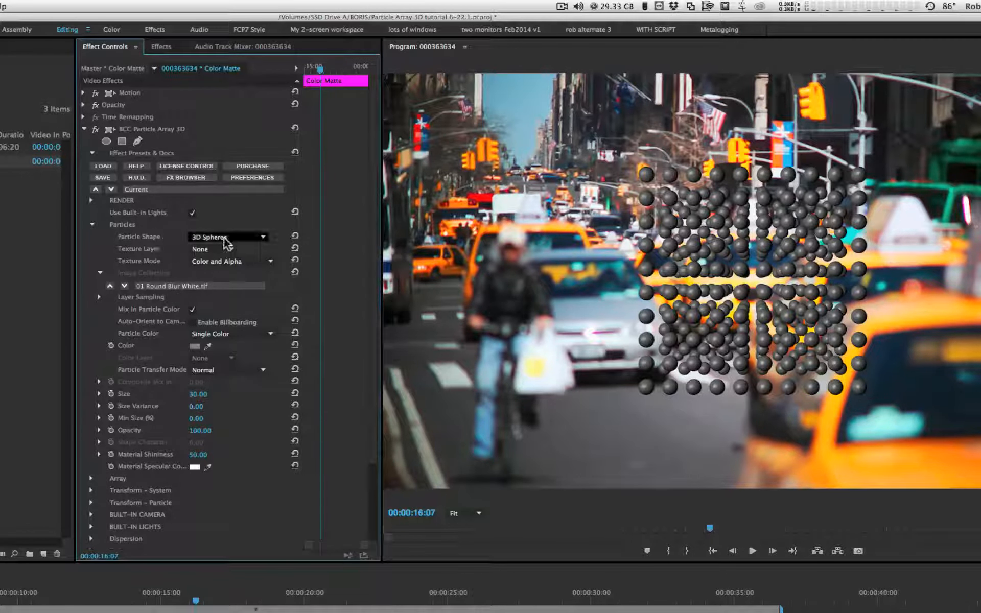
{"action": "left_click", "coordinate": [223, 238]}
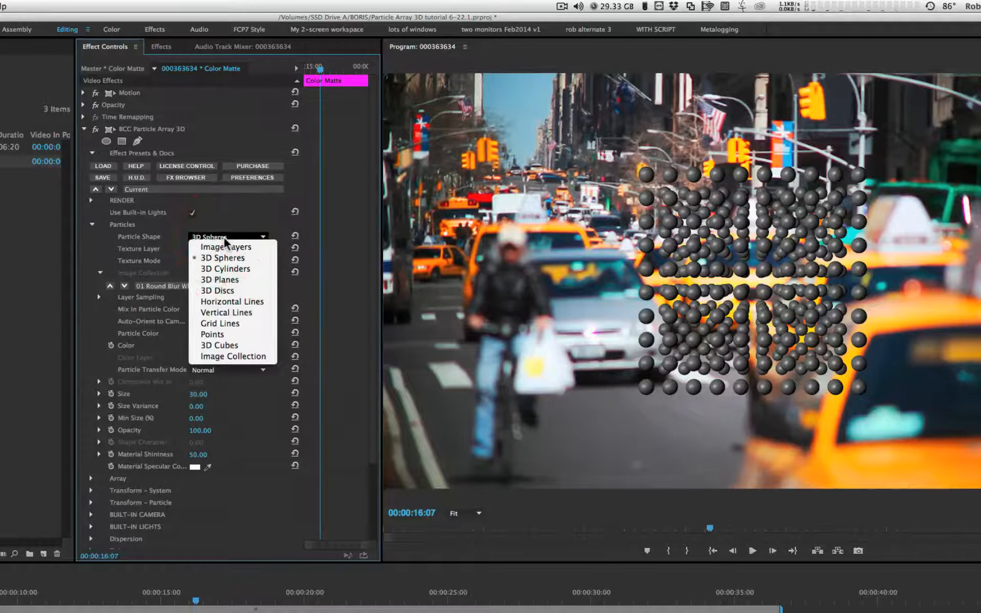
{"action": "left_click", "coordinate": [241, 281]}
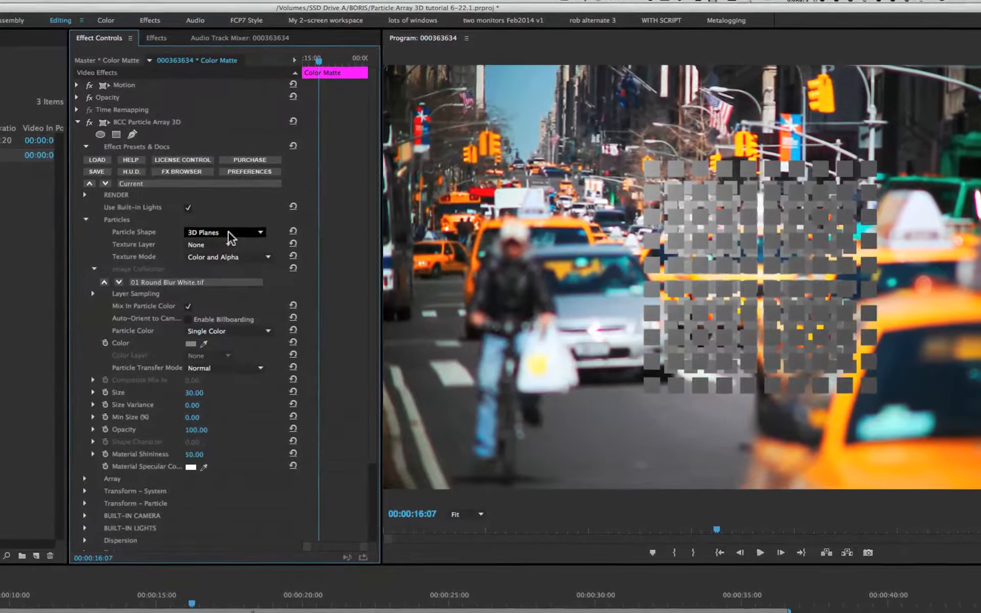
{"action": "left_click", "coordinate": [228, 234]}
{"action": "left_click", "coordinate": [225, 260]}
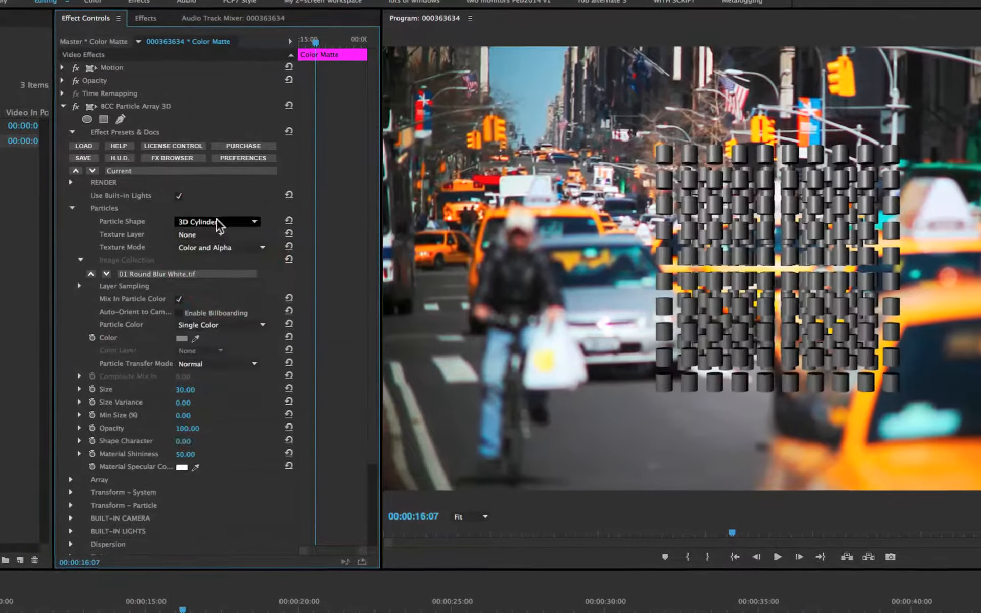
Step: Try the Vertical Lines, Grid Lines and 3D Cubes particle shapes on the array
{"action": "left_click", "coordinate": [221, 227]}
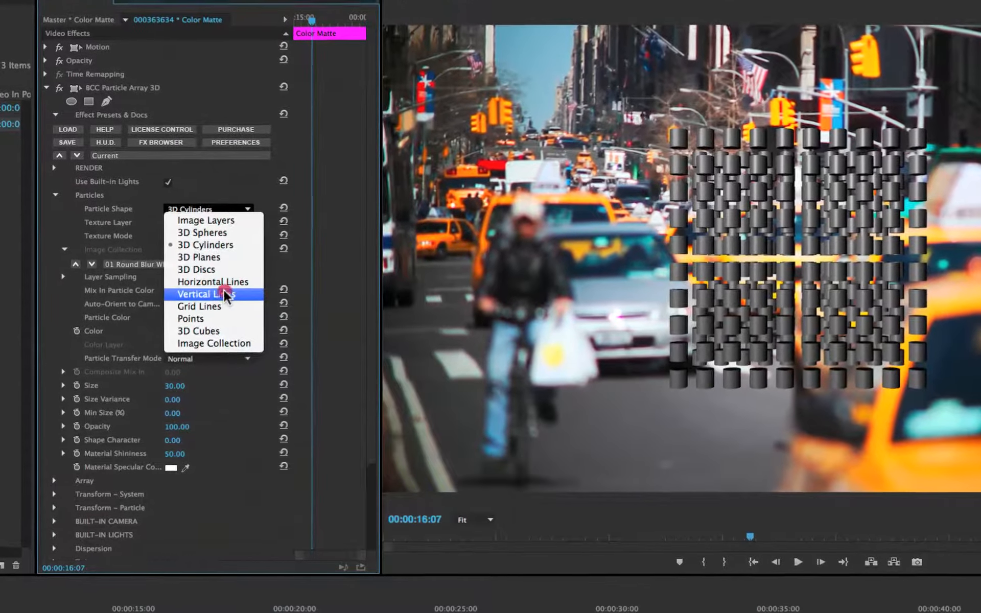
{"action": "left_click", "coordinate": [222, 297]}
{"action": "left_click", "coordinate": [211, 214]}
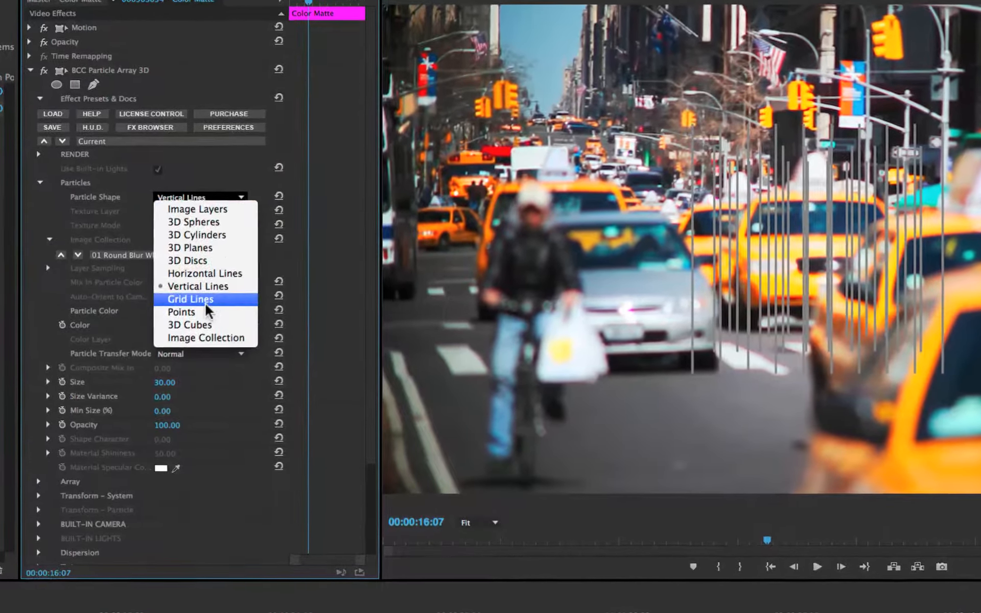
{"action": "left_click", "coordinate": [202, 297]}
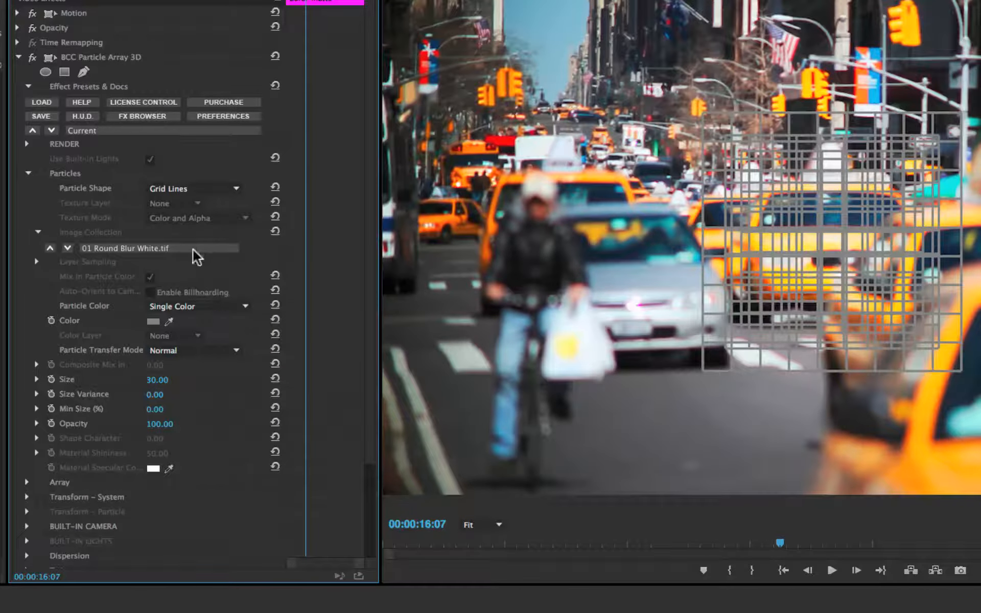
{"action": "left_click", "coordinate": [183, 190]}
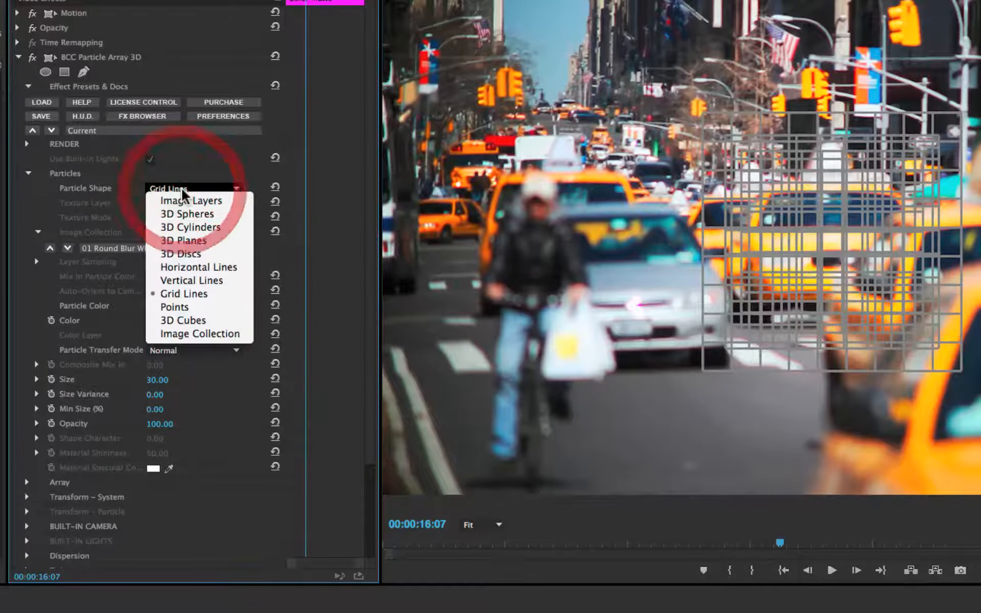
{"action": "left_click", "coordinate": [185, 315]}
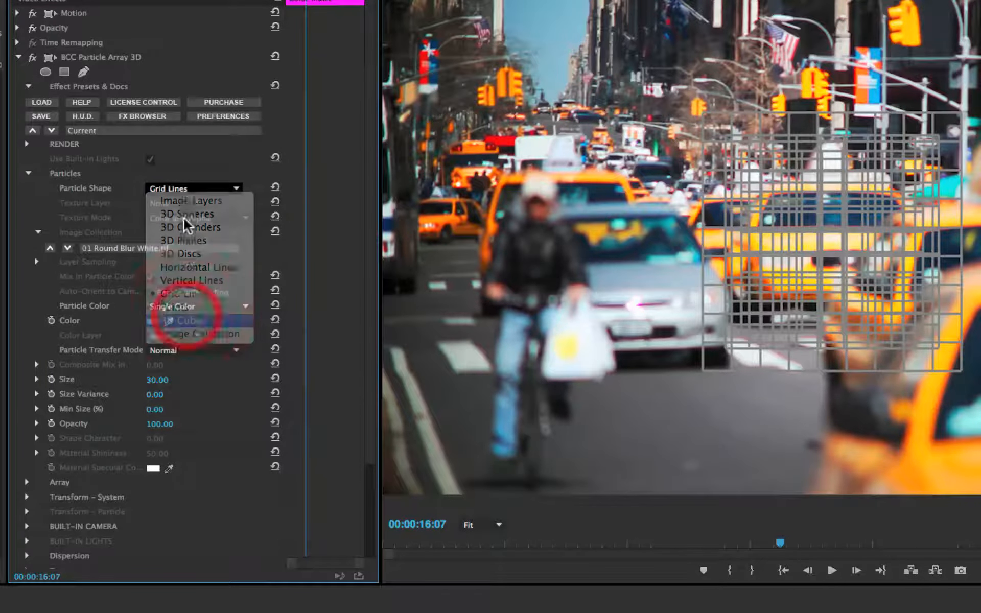
Step: Try the Image Collection particle shape with the Gear 1.tif image
{"action": "left_click", "coordinate": [186, 191]}
{"action": "left_click", "coordinate": [198, 334]}
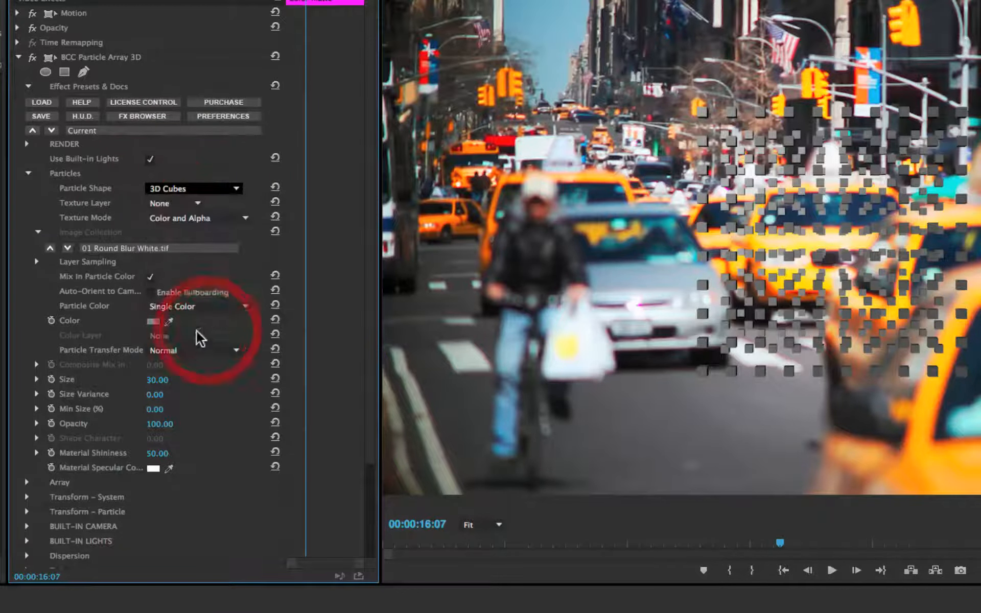
{"action": "left_click", "coordinate": [149, 248]}
{"action": "left_click", "coordinate": [225, 475]}
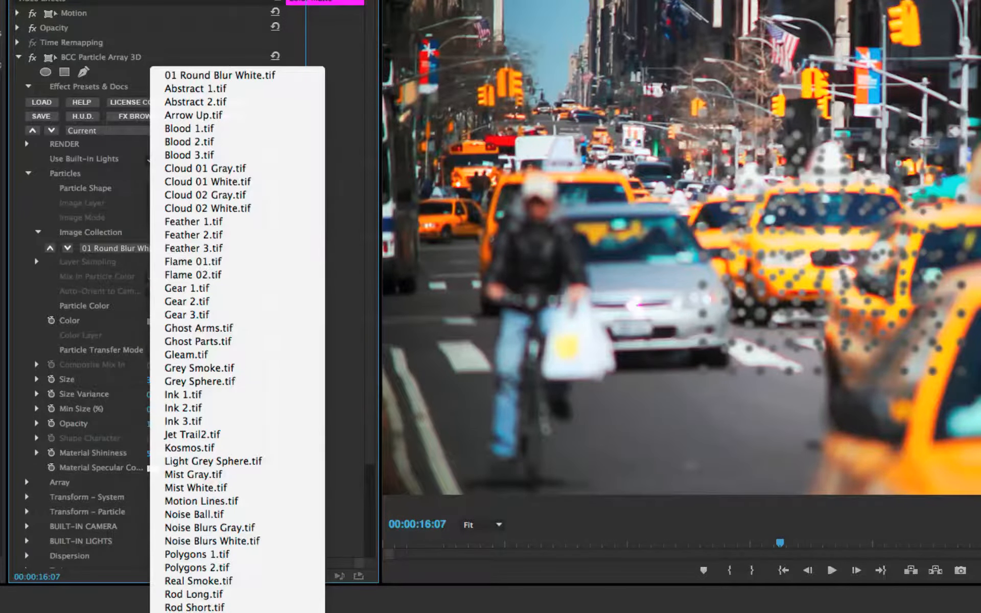
{"action": "left_click", "coordinate": [215, 287]}
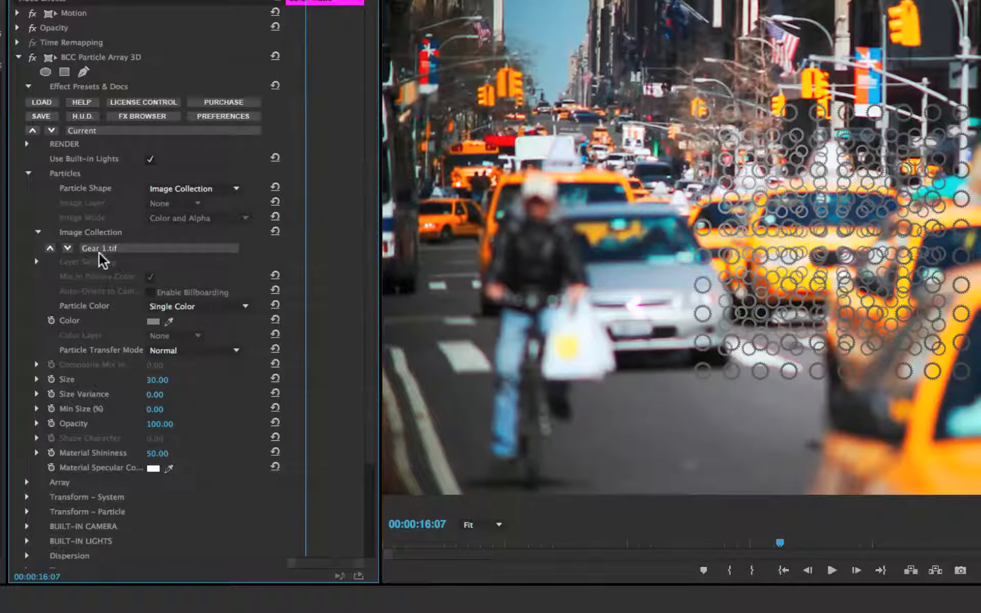
Step: Set the particle shape to 3D Planes and color the particles by Layer Random with Video 1 as the color layer
{"action": "left_click", "coordinate": [162, 187]}
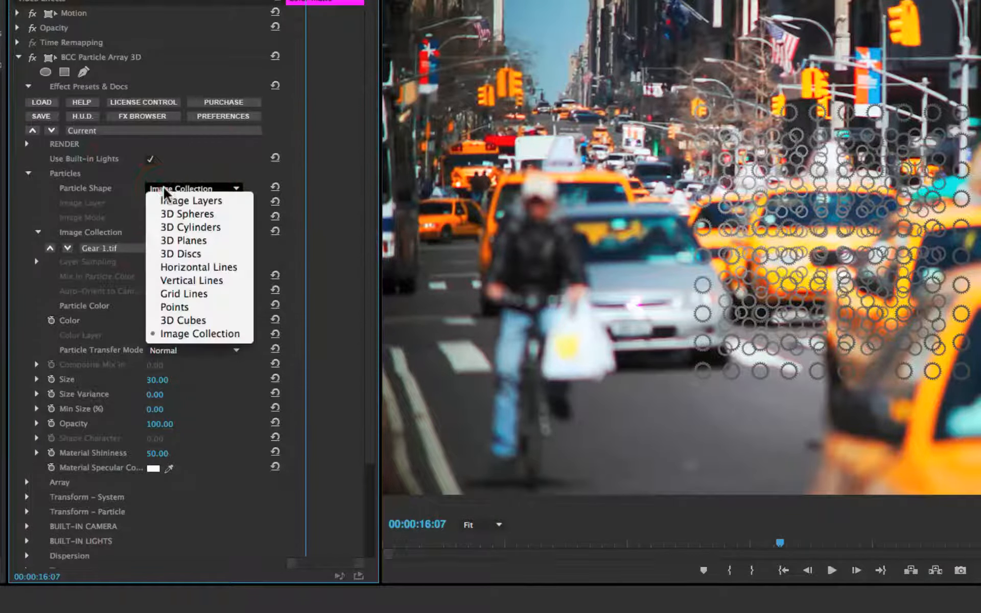
{"action": "left_click", "coordinate": [207, 240]}
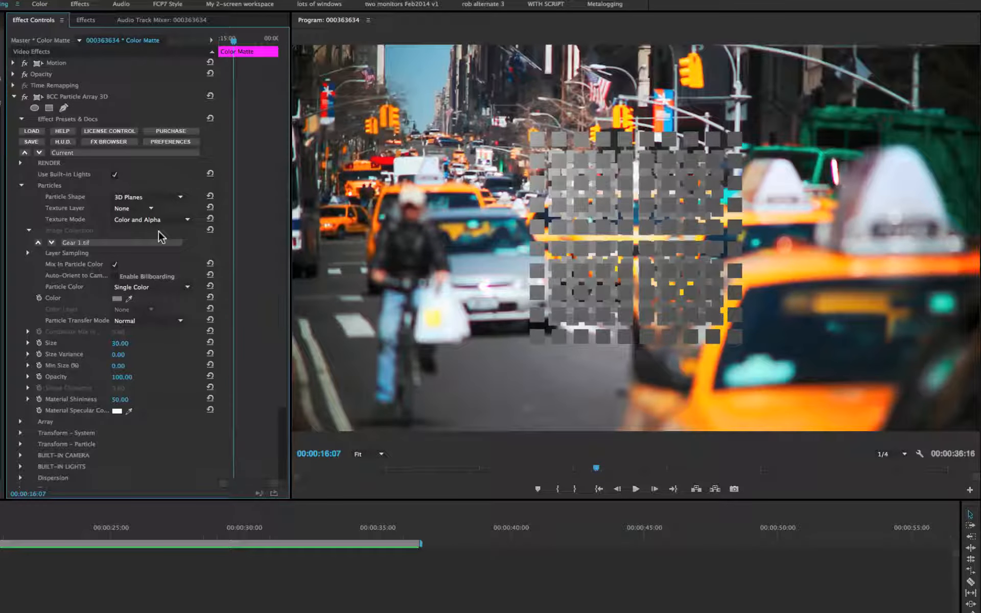
{"action": "left_click", "coordinate": [127, 288]}
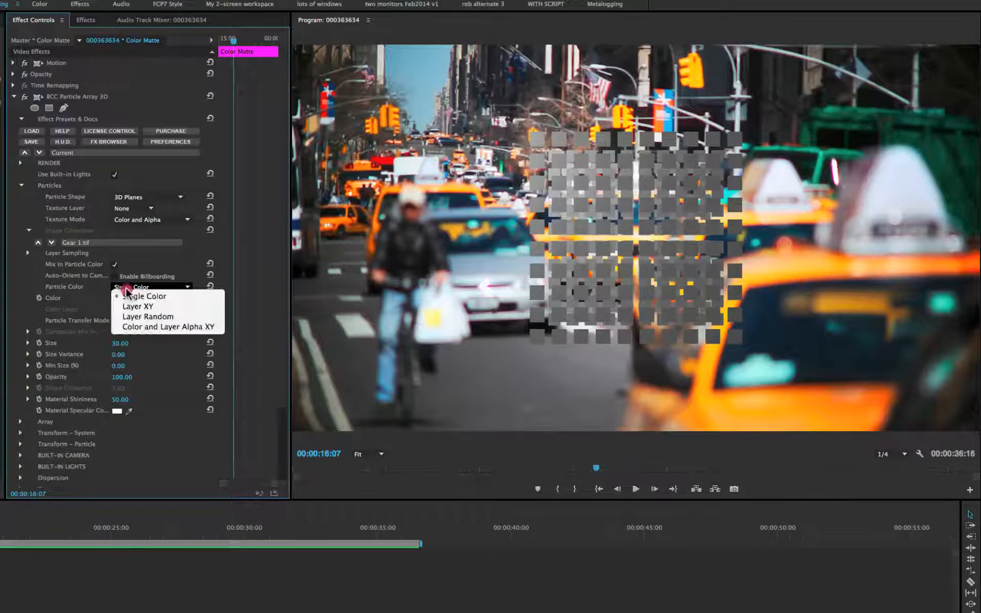
{"action": "left_click", "coordinate": [132, 317]}
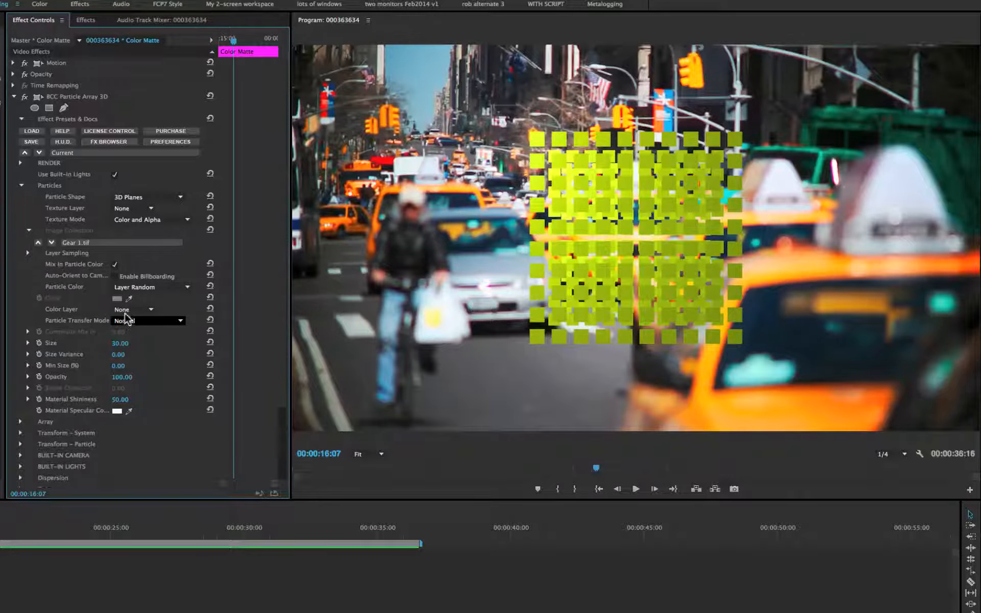
{"action": "left_click", "coordinate": [122, 310]}
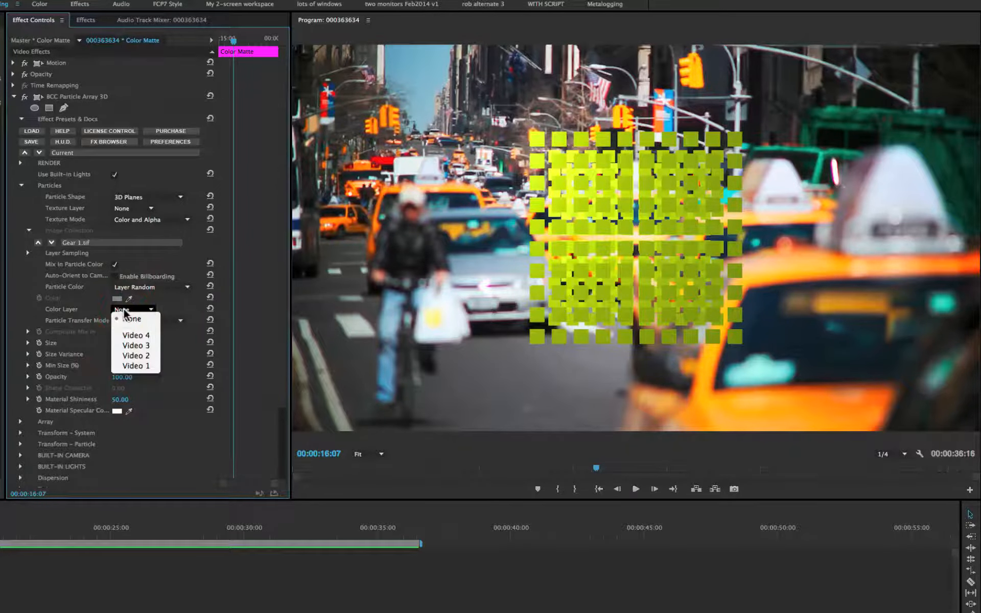
{"action": "left_click", "coordinate": [126, 366]}
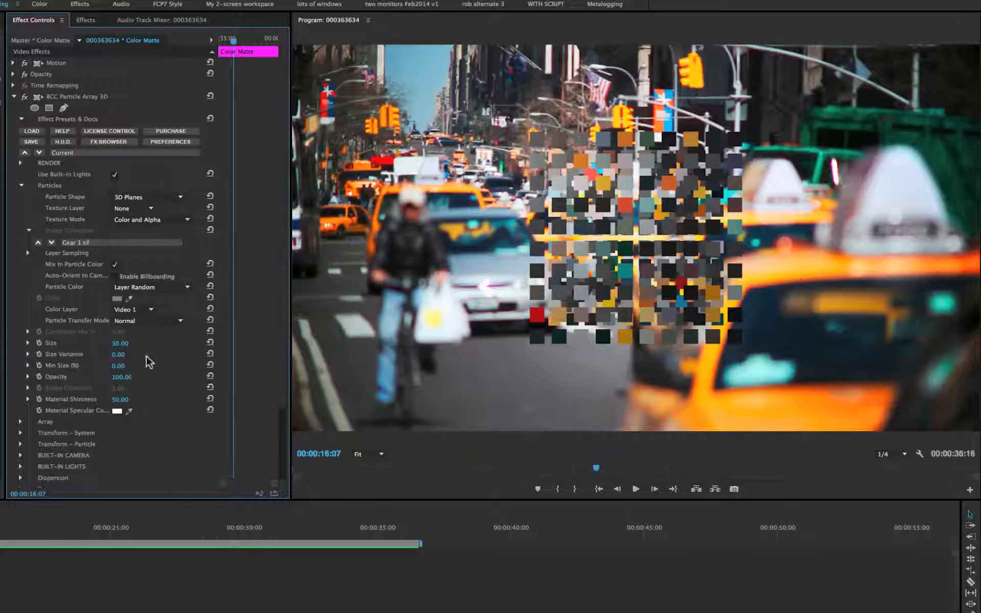
Step: Set the particle Size to 32 and Size Variance to 68, keeping Opacity at 100
{"action": "mouse_move", "coordinate": [116, 346]}
{"action": "left_mouse_down"}
{"action": "mouse_move", "coordinate": [126, 346]}
{"action": "mouse_move", "coordinate": [116, 346]}
{"action": "left_mouse_up"}
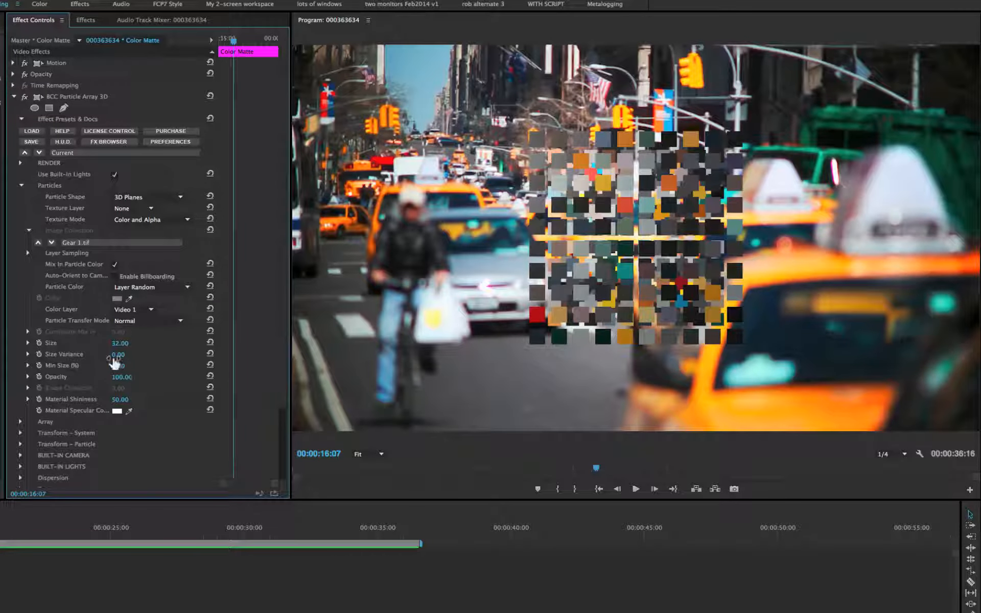
{"action": "left_click_drag", "start_coordinate": [114, 360], "coordinate": [149, 360]}
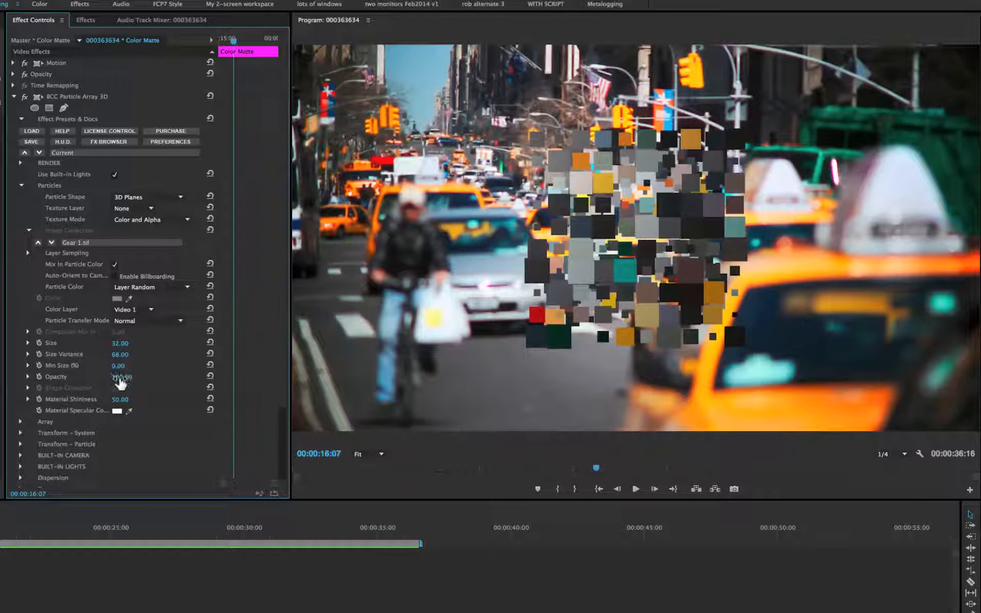
{"action": "left_click_drag", "start_coordinate": [121, 377], "coordinate": [133, 377]}
Step: Expand the Array group, try the Grid Sphere layout, and set Array Layout to Random Box
{"action": "left_click", "coordinate": [20, 422]}
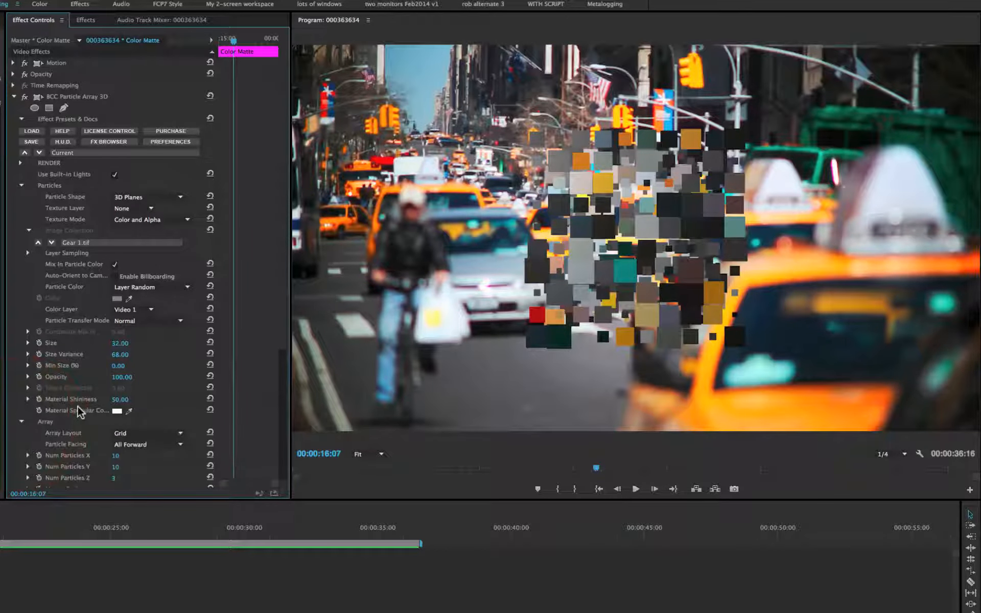
{"action": "scroll", "coordinate": [77, 409], "scroll_direction": "down", "scroll_amount": 3}
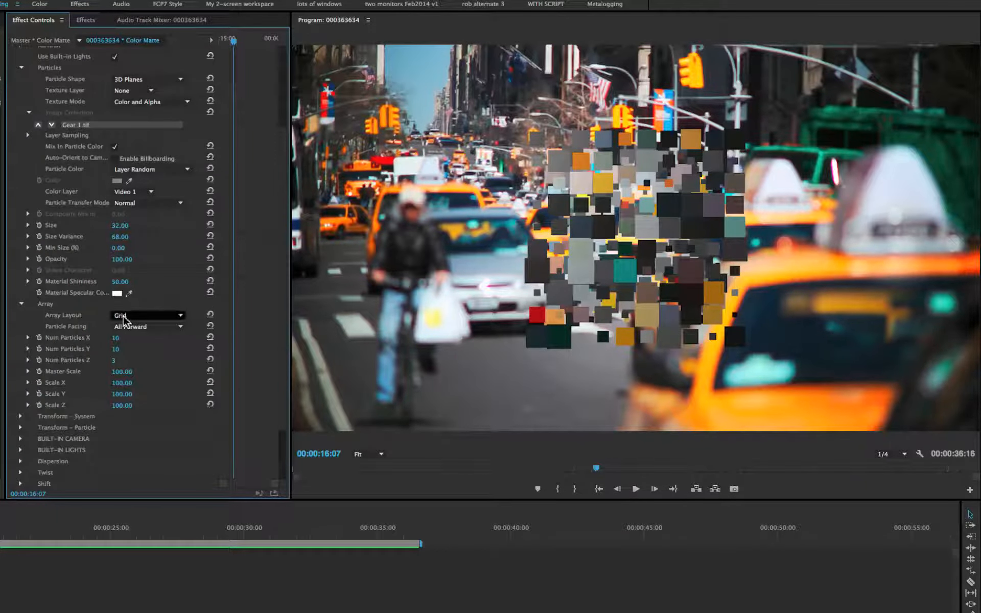
{"action": "left_click", "coordinate": [122, 316]}
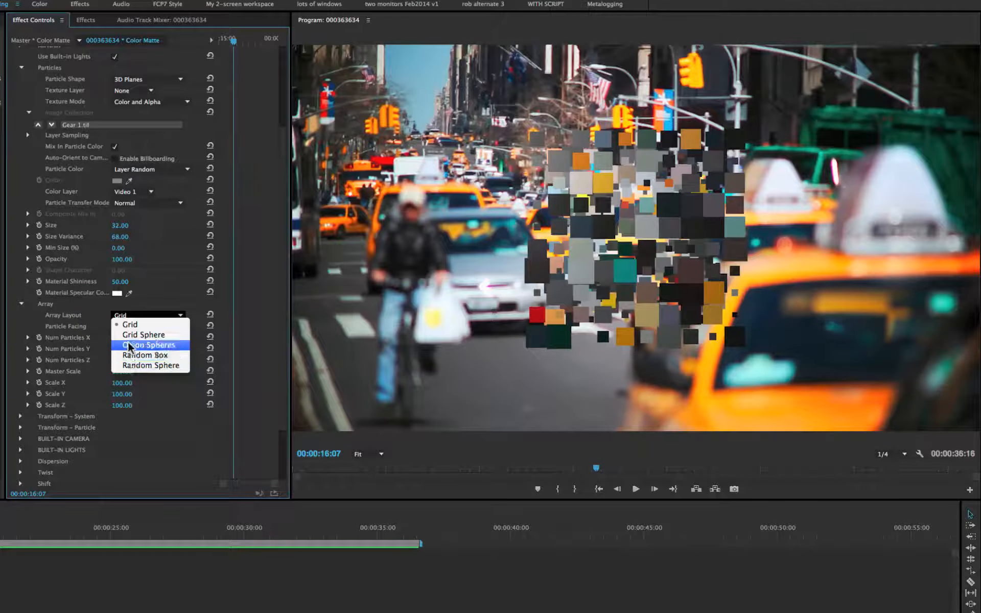
{"action": "left_click", "coordinate": [128, 336]}
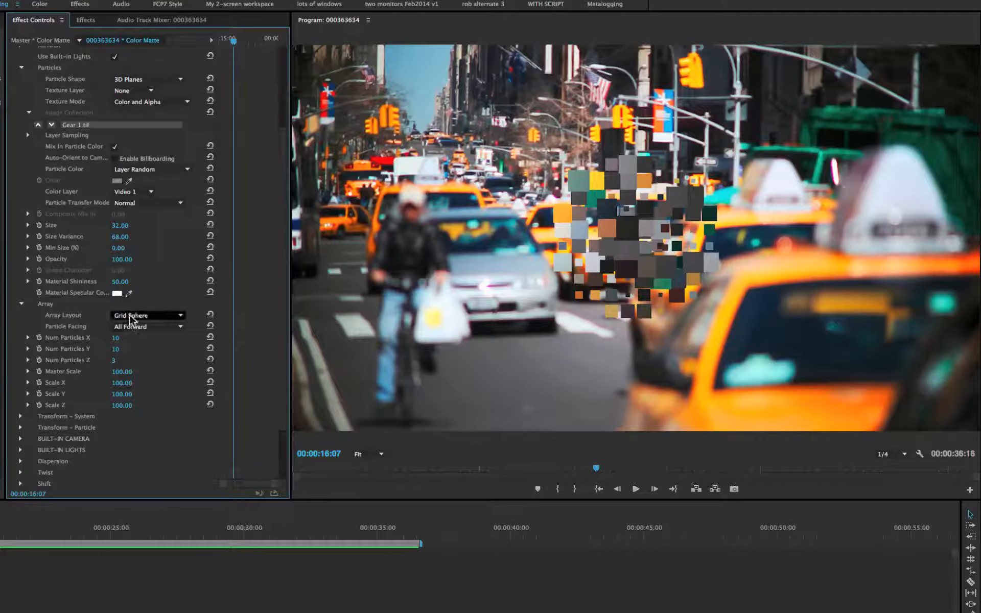
{"action": "left_click", "coordinate": [132, 320]}
{"action": "left_click", "coordinate": [134, 359]}
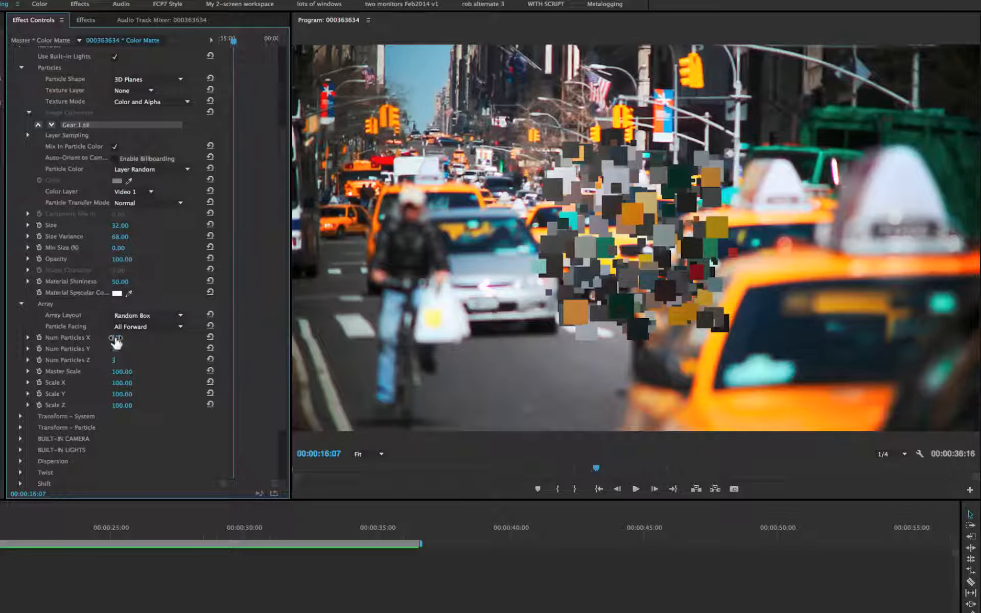
Step: Set the array's Num Particles Z to 5 and Master Scale to 299, and the particles' Size to 75 and Size Variance to 29
{"action": "left_click_drag", "start_coordinate": [128, 341], "coordinate": [117, 361]}
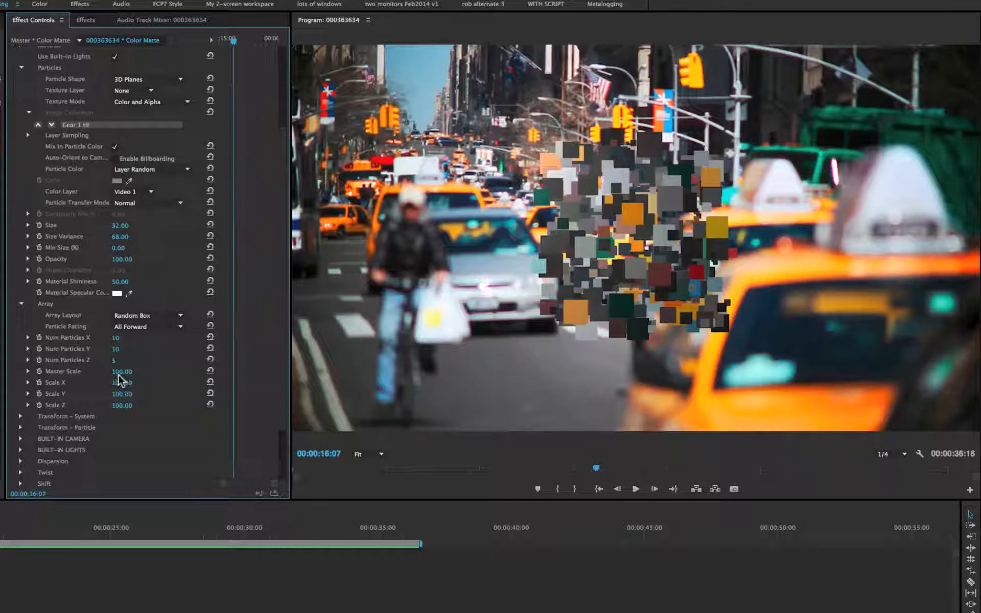
{"action": "left_click_drag", "start_coordinate": [121, 371], "coordinate": [174, 371]}
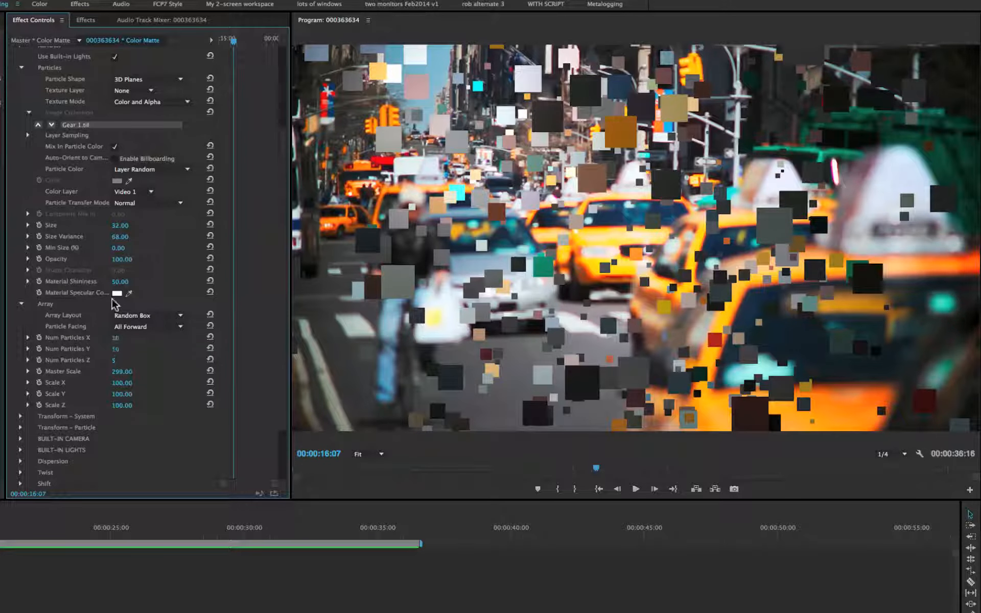
{"action": "left_click_drag", "start_coordinate": [121, 226], "coordinate": [142, 226]}
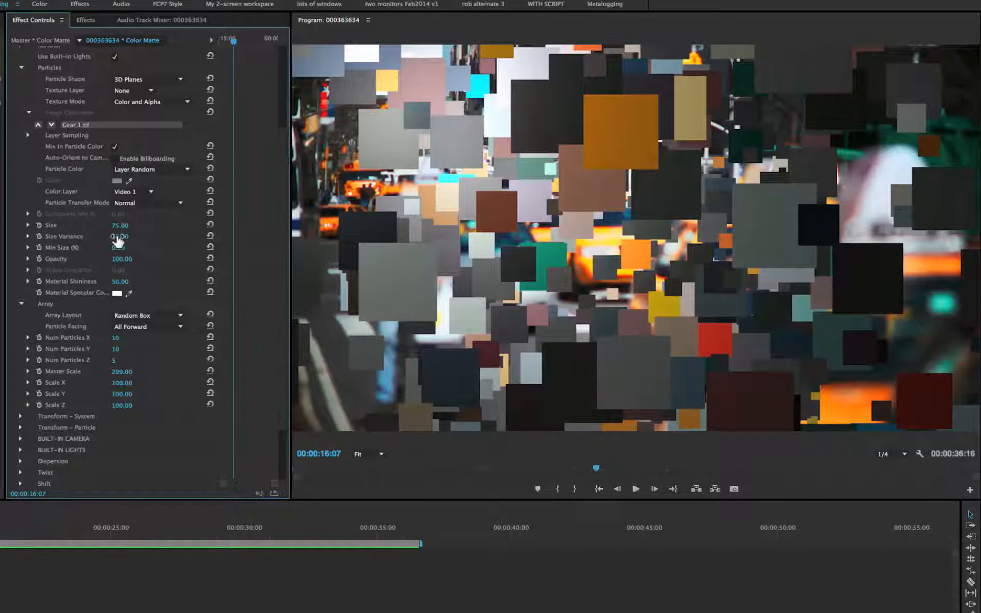
{"action": "left_click_drag", "start_coordinate": [119, 237], "coordinate": [98, 237]}
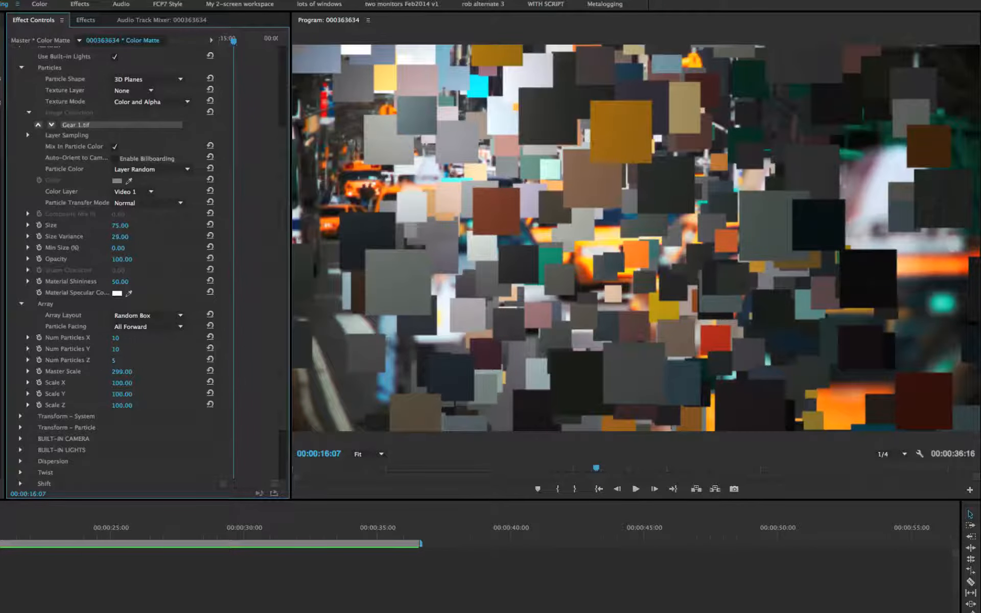
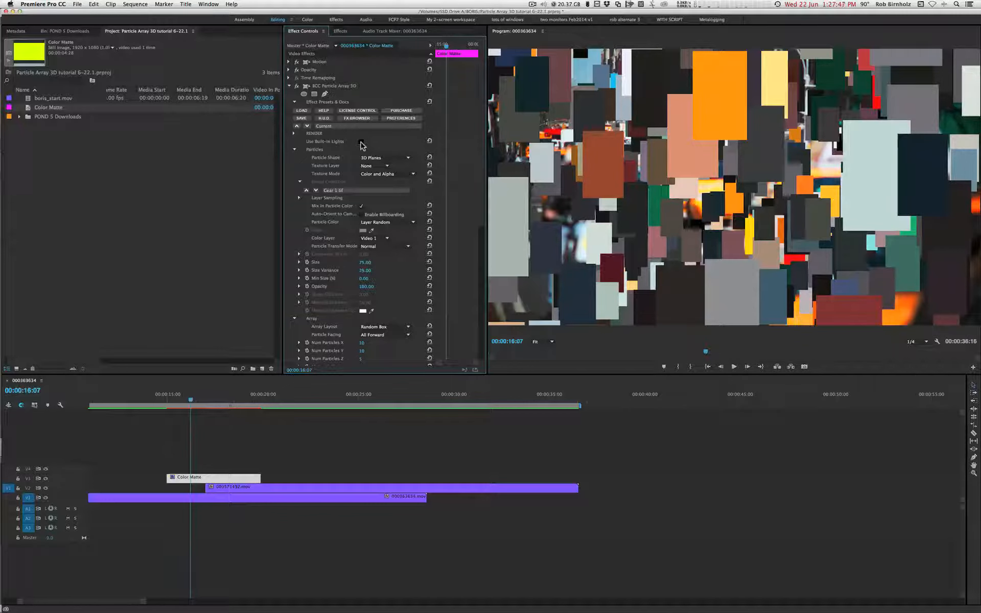
Step: Go to the color matte's first frame, 00:00:14:29, expand Transform – System, and set Global Scale to 104
{"action": "scroll", "coordinate": [385, 299], "scroll_direction": "down", "scroll_amount": 6}
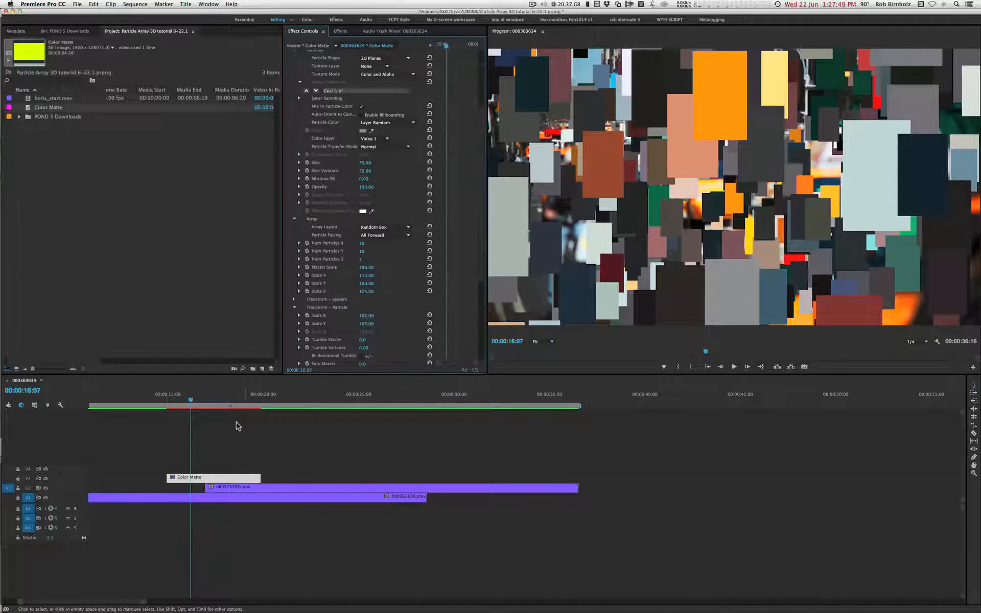
{"action": "left_click_drag", "start_coordinate": [214, 404], "coordinate": [165, 400]}
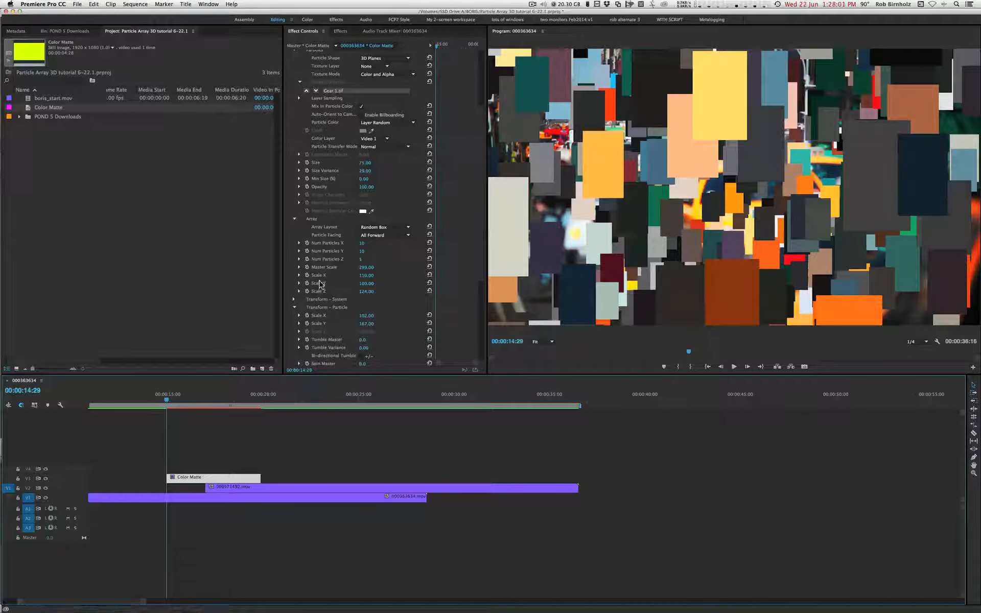
{"action": "scroll", "coordinate": [319, 296], "scroll_direction": "down", "scroll_amount": 4}
{"action": "scroll", "coordinate": [320, 297], "scroll_direction": "down", "scroll_amount": 5}
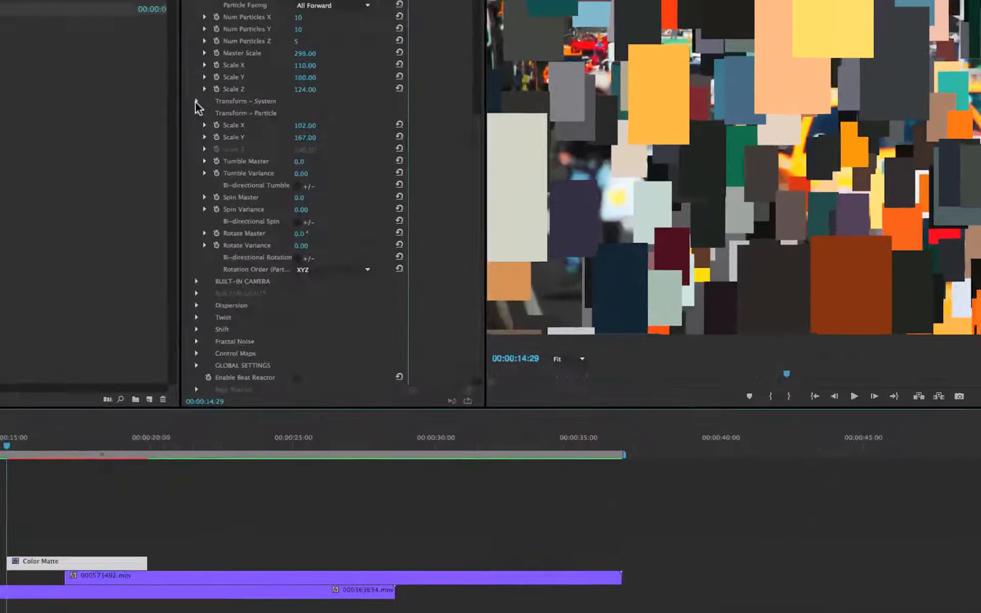
{"action": "left_click", "coordinate": [293, 169]}
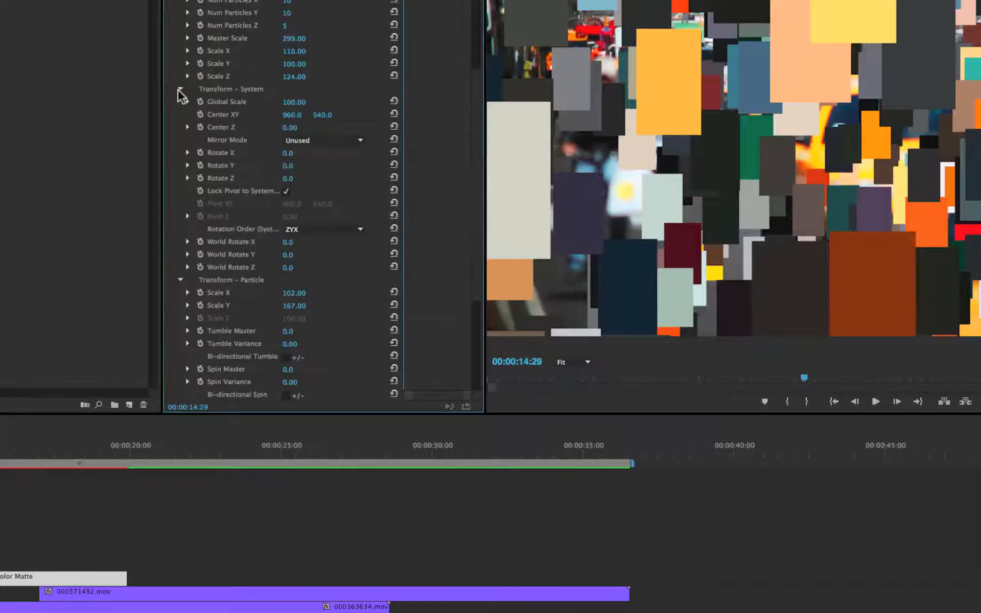
{"action": "mouse_move", "coordinate": [286, 105]}
{"action": "left_mouse_down"}
{"action": "mouse_move", "coordinate": [266, 106]}
{"action": "mouse_move", "coordinate": [286, 105]}
{"action": "left_mouse_up"}
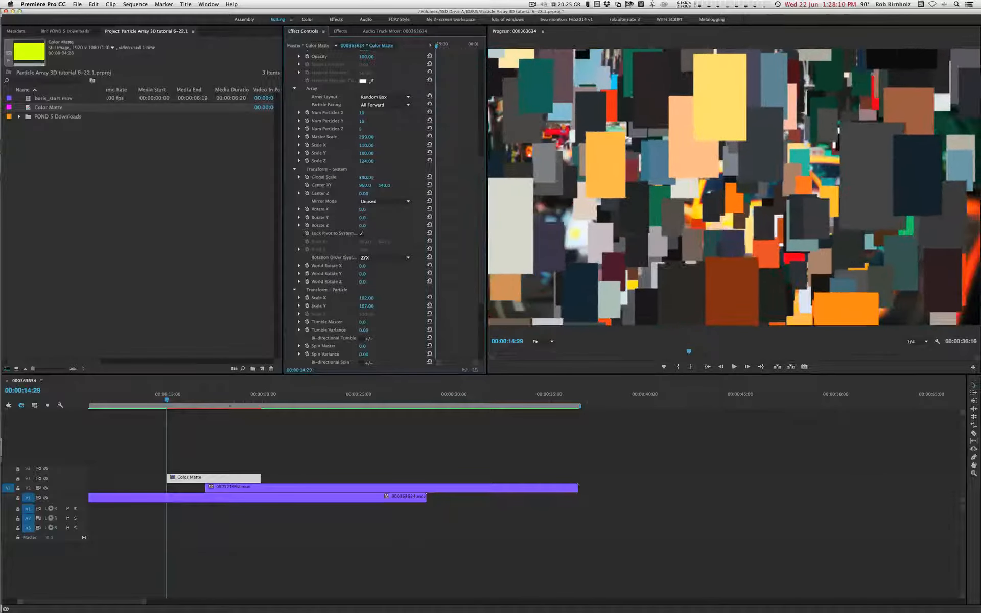
{"action": "left_click_drag", "start_coordinate": [367, 177], "coordinate": [428, 188]}
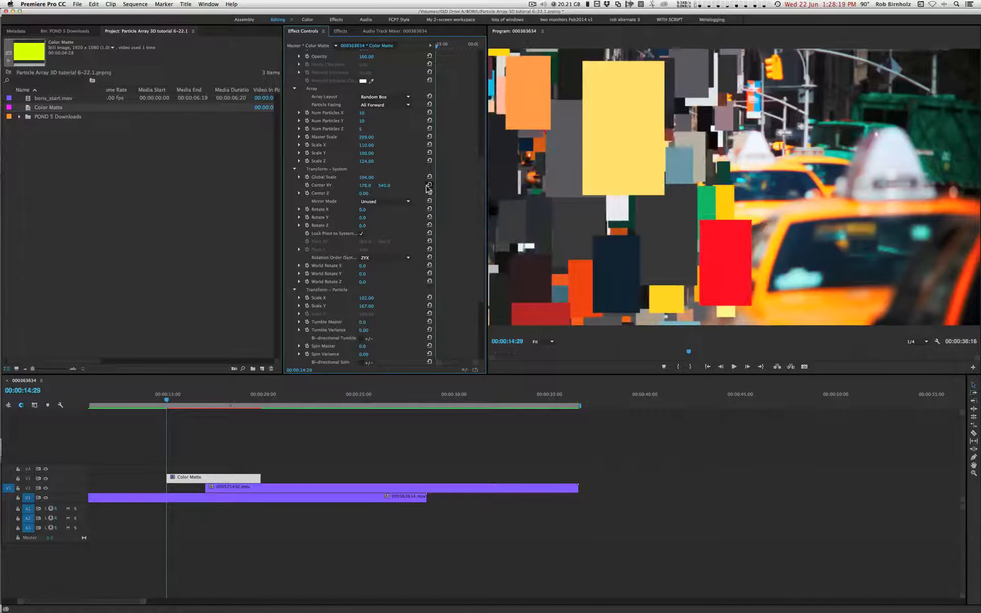
Step: Keyframe the Center XY horizontal value from -1370 at the color matte's first frame to 3394 at its last frame, 00:00:19:26
{"action": "left_click_drag", "start_coordinate": [365, 185], "coordinate": [251, 185]}
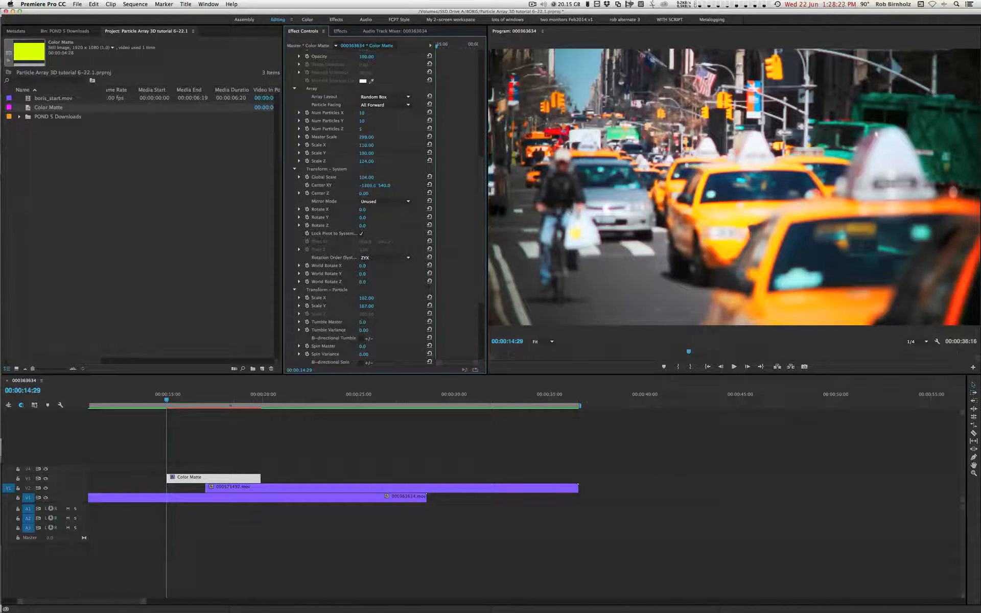
{"action": "left_click", "coordinate": [307, 186]}
{"action": "left_click_drag", "start_coordinate": [236, 398], "coordinate": [259, 397]}
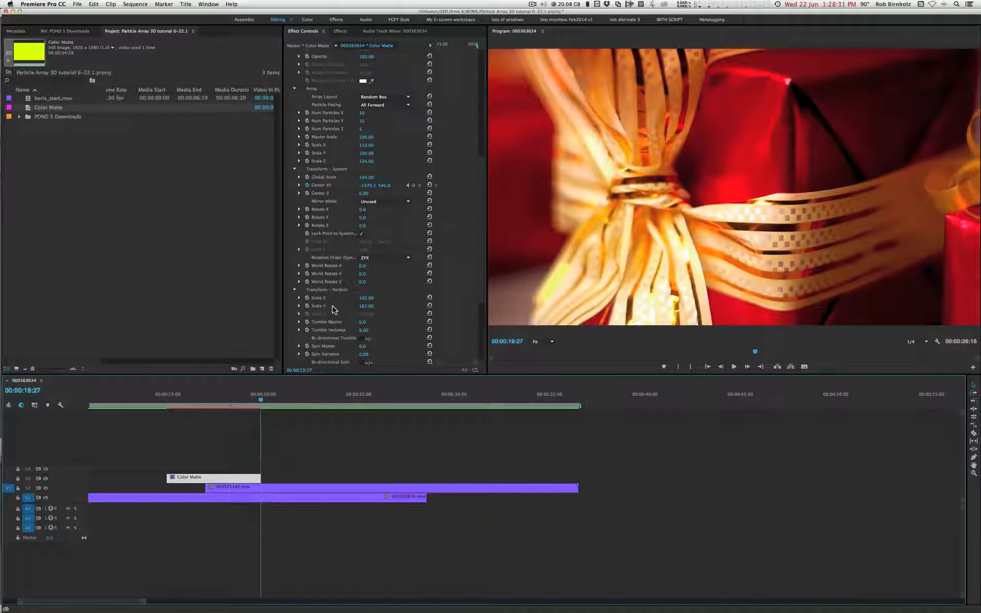
{"action": "left_click_drag", "start_coordinate": [368, 188], "coordinate": [357, 188]}
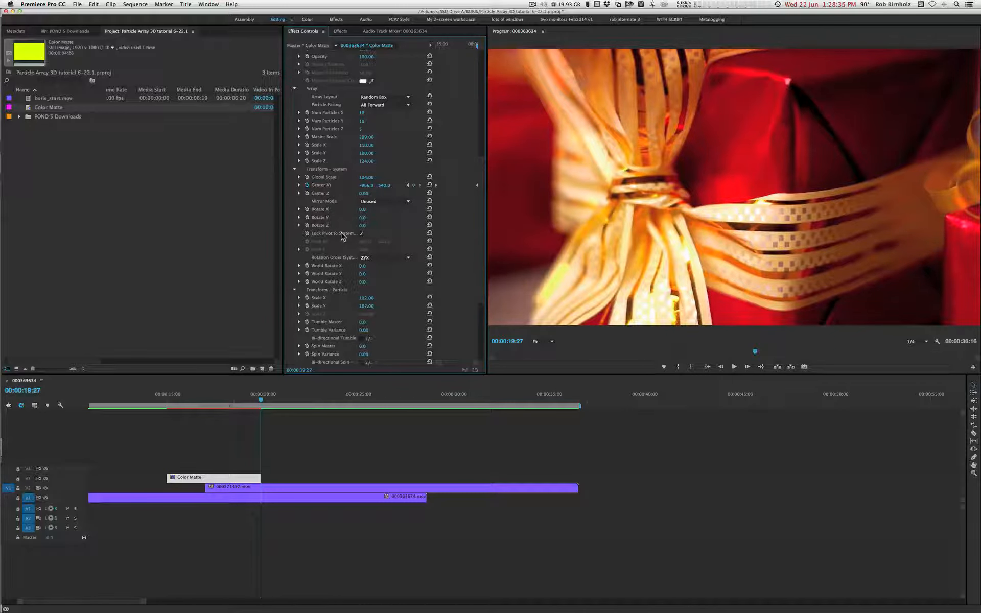
{"action": "key", "text": "Left"}
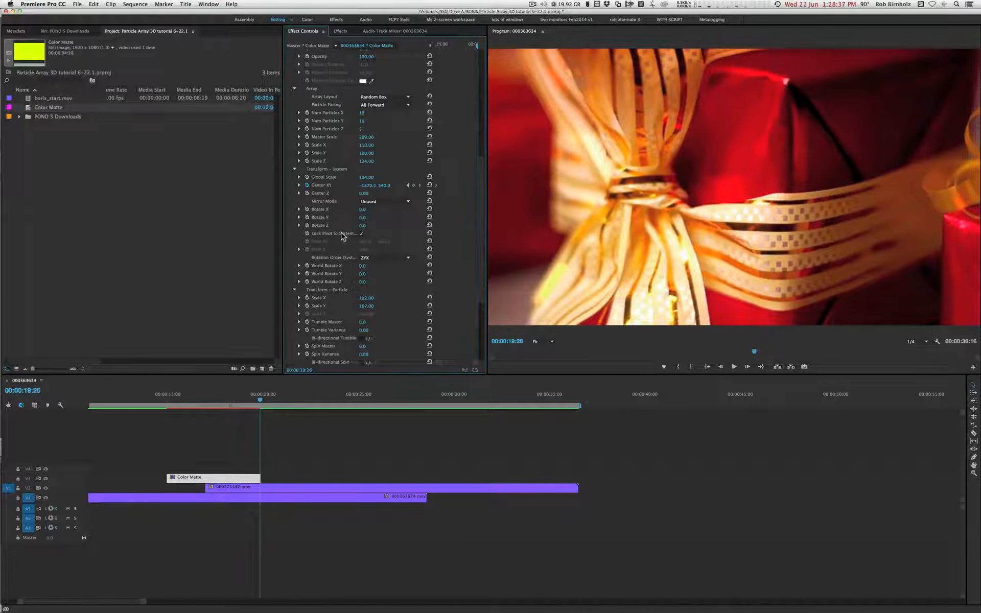
{"action": "left_click_drag", "start_coordinate": [368, 190], "coordinate": [490, 190]}
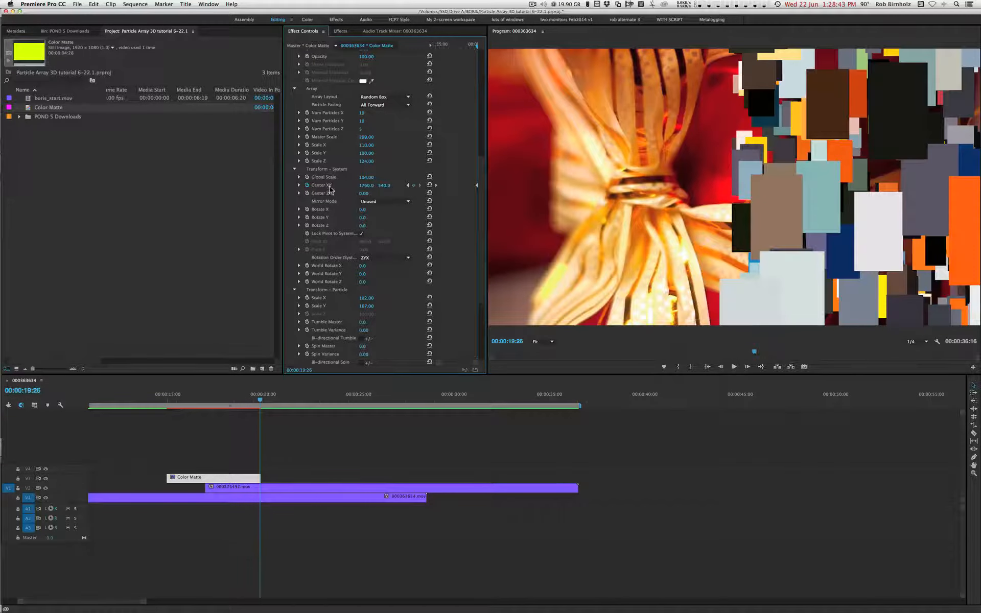
{"action": "left_click_drag", "start_coordinate": [363, 189], "coordinate": [422, 189]}
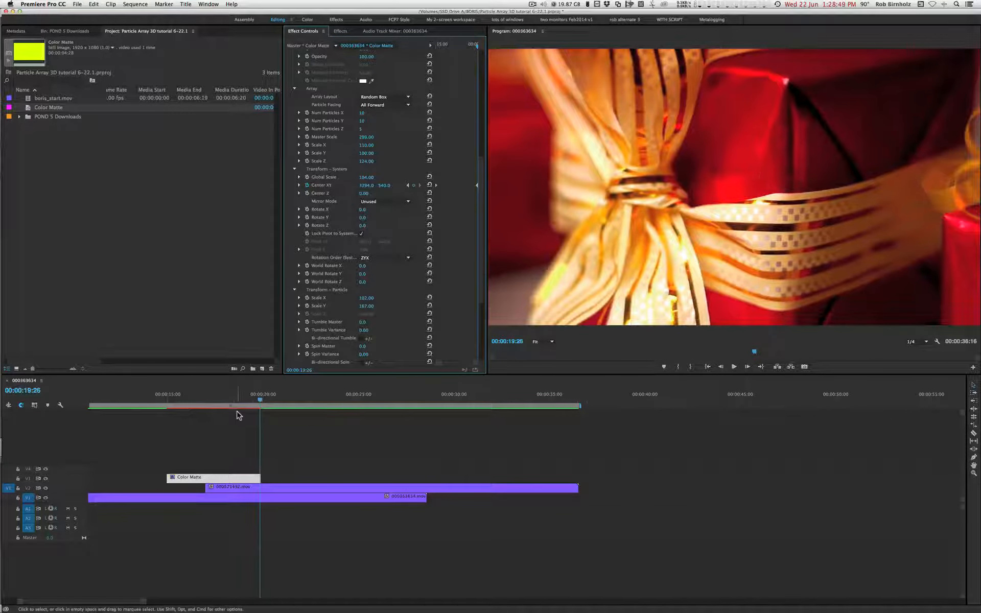
Step: Play back the particle transition from just before the color matte to check its movement across the frame
{"action": "left_click", "coordinate": [171, 401]}
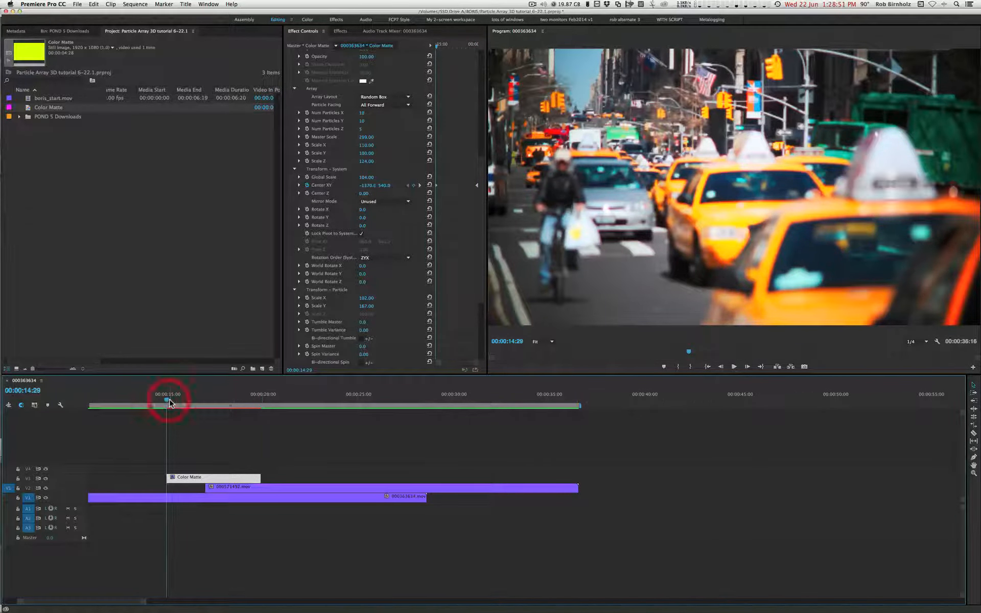
{"action": "scroll", "coordinate": [171, 403], "scroll_direction": "up", "scroll_amount": 5}
{"action": "key", "text": "space"}
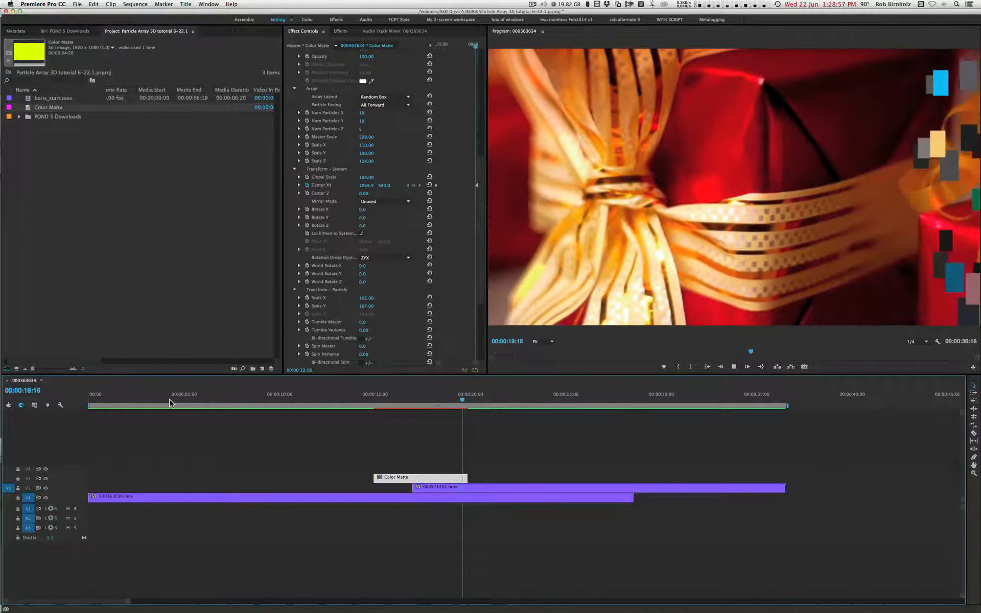
{"action": "key", "text": "space"}
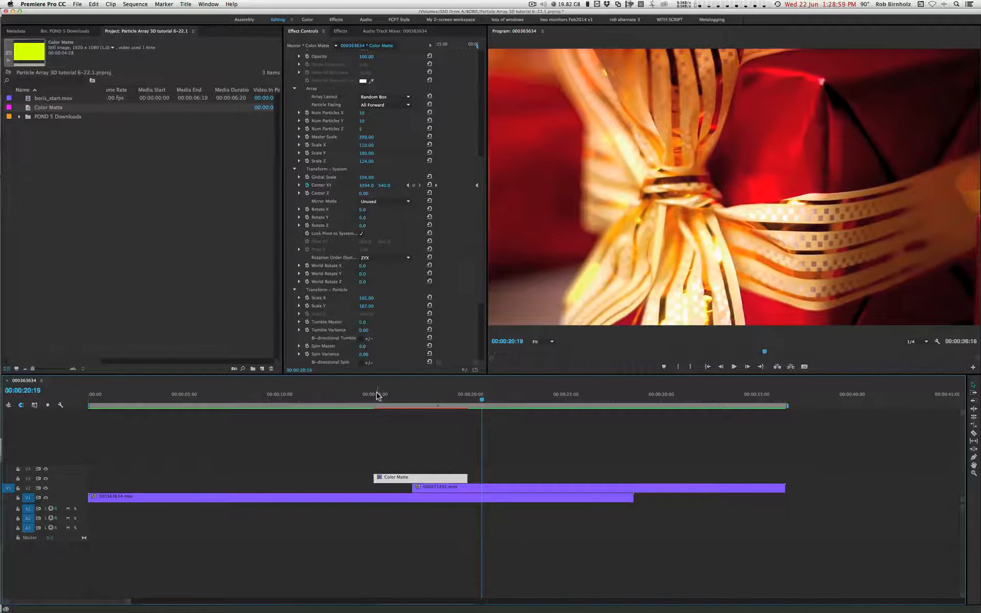
{"action": "mouse_move", "coordinate": [378, 396]}
{"action": "left_mouse_down"}
{"action": "mouse_move", "coordinate": [460, 404]}
{"action": "mouse_move", "coordinate": [370, 407]}
{"action": "left_mouse_up"}
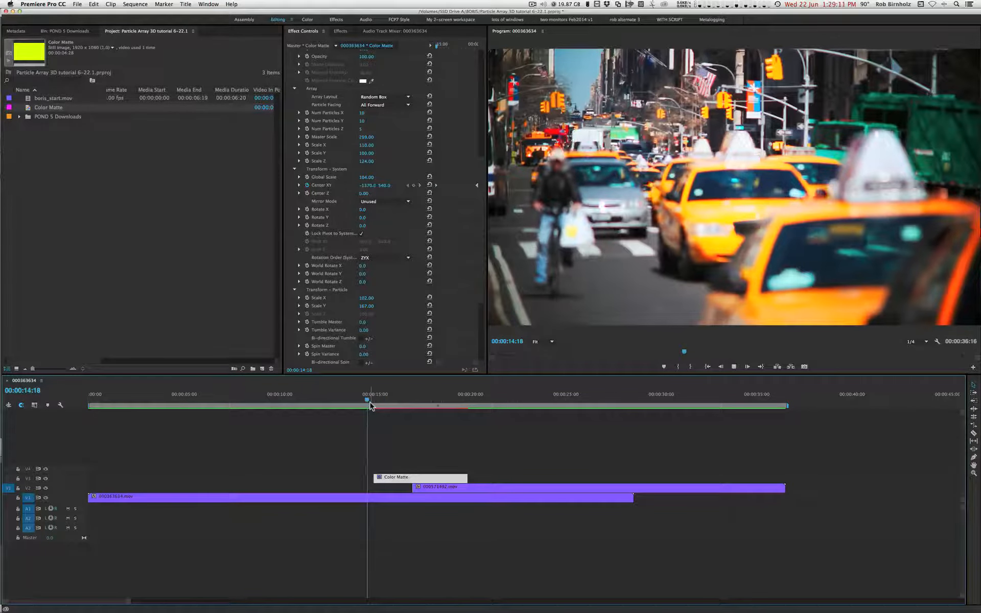
{"action": "key", "text": "space"}
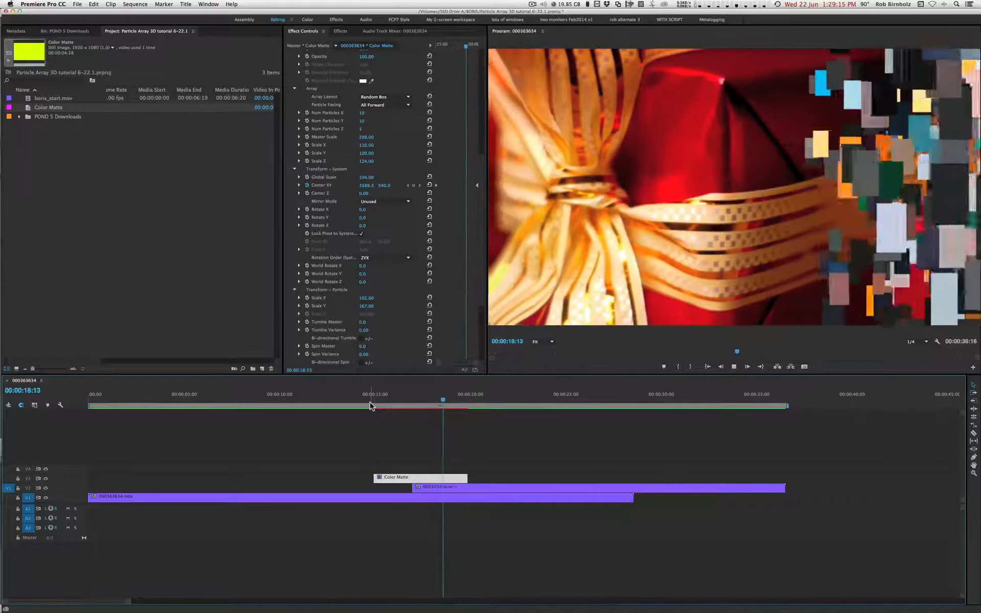
Step: Step back and forth frame by frame around the cut at 00:00:17:00 to check how well the particles cover it
{"action": "left_click", "coordinate": [401, 400]}
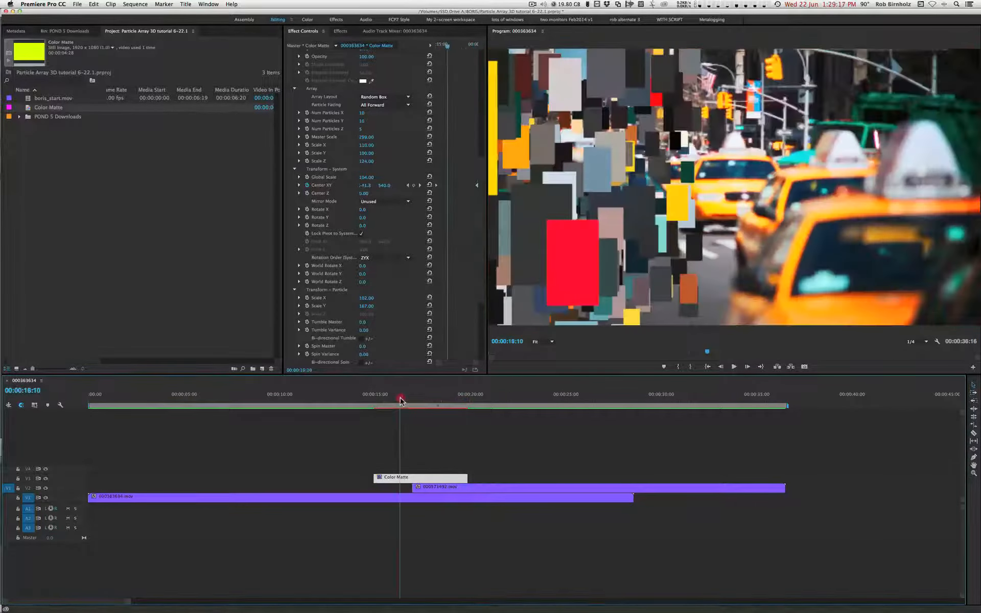
{"action": "left_click_drag", "start_coordinate": [401, 400], "coordinate": [412, 400]}
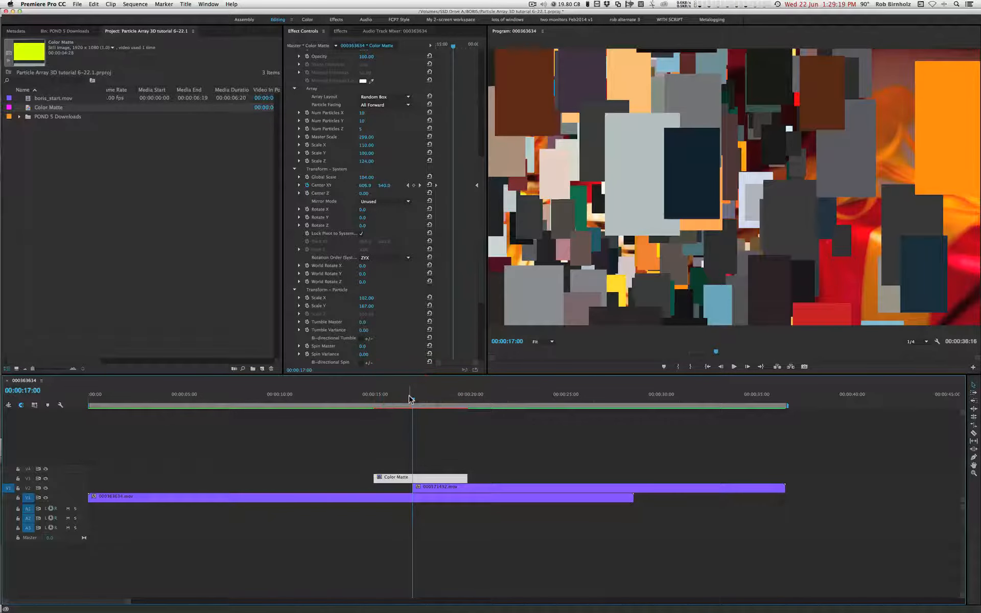
{"action": "key", "text": "Right"}
{"action": "key", "text": "Left"}
{"action": "key", "text": "Left"}
{"action": "key", "text": "Left"}
{"action": "key", "text": "Right"}
{"action": "key", "text": "Right"}
{"action": "key", "text": "Left"}
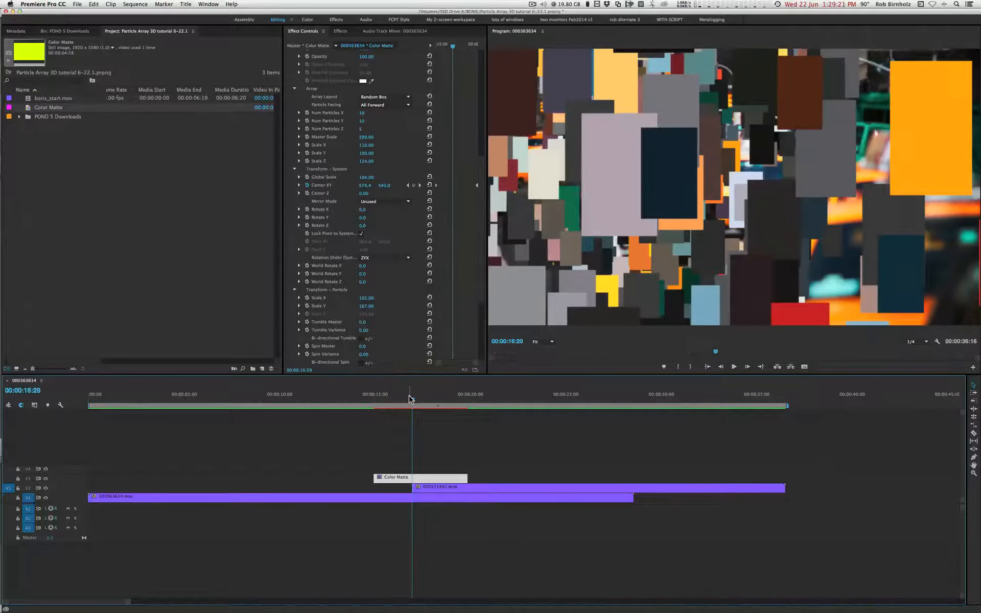
{"action": "key", "text": "Right"}
{"action": "key", "text": "Left"}
{"action": "key", "text": "Right"}
{"action": "key", "text": "Left"}
{"action": "key", "text": "Right"}
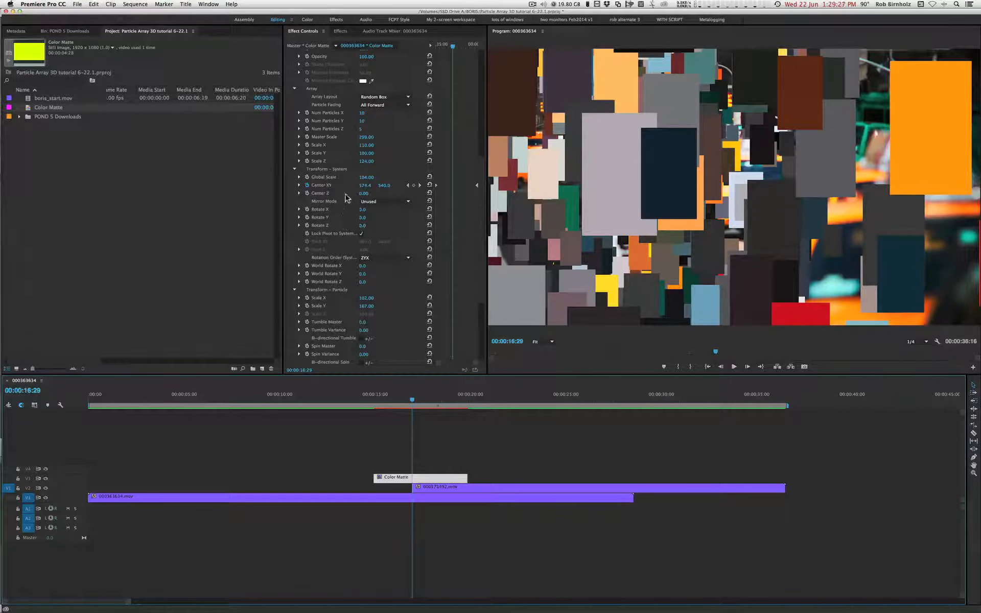
Step: Set Global Scale to 107 and increase Num Particles X to cover more of the cut
{"action": "left_click_drag", "start_coordinate": [365, 180], "coordinate": [370, 179]}
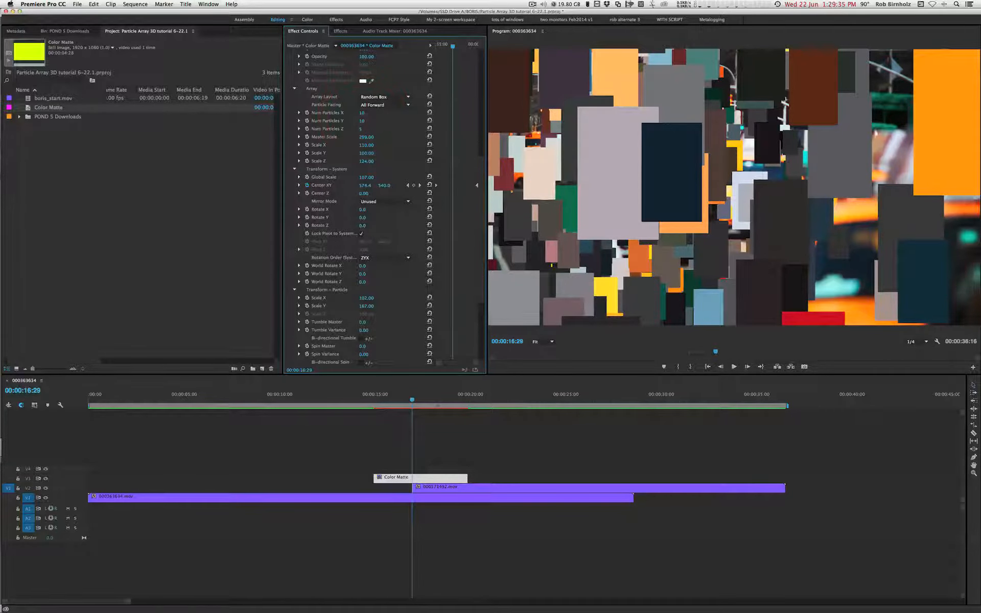
{"action": "left_click_drag", "start_coordinate": [362, 113], "coordinate": [373, 113]}
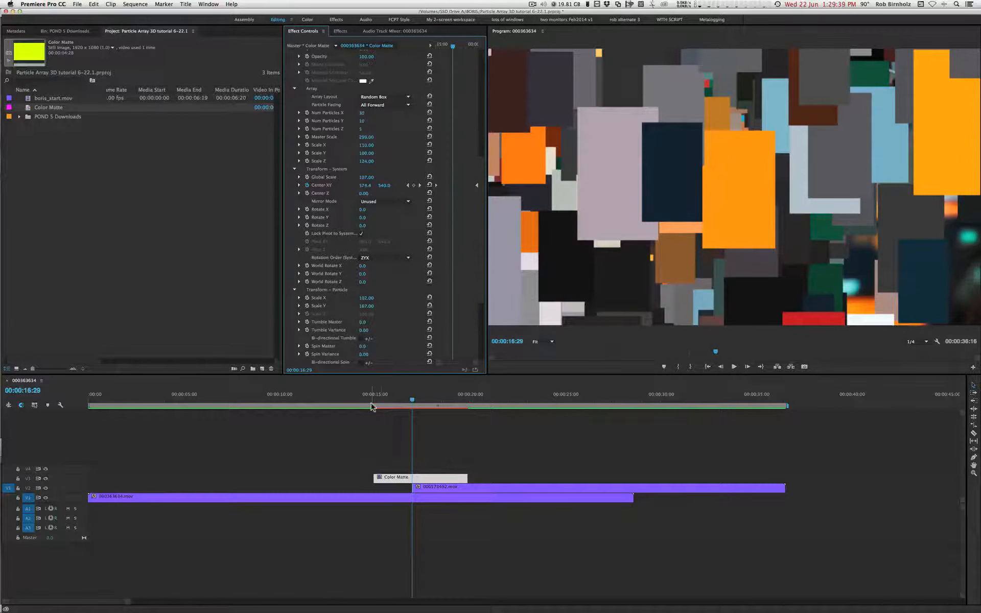
Step: Go to 00:00:15:21, expand Dispersion, and set Disperse Master to 46, Disperse X to 1695 and Disperse Variance to 68
{"action": "left_click", "coordinate": [384, 399]}
{"action": "left_click_drag", "start_coordinate": [383, 399], "coordinate": [388, 398]}
{"action": "scroll", "coordinate": [342, 279], "scroll_direction": "down", "scroll_amount": 5}
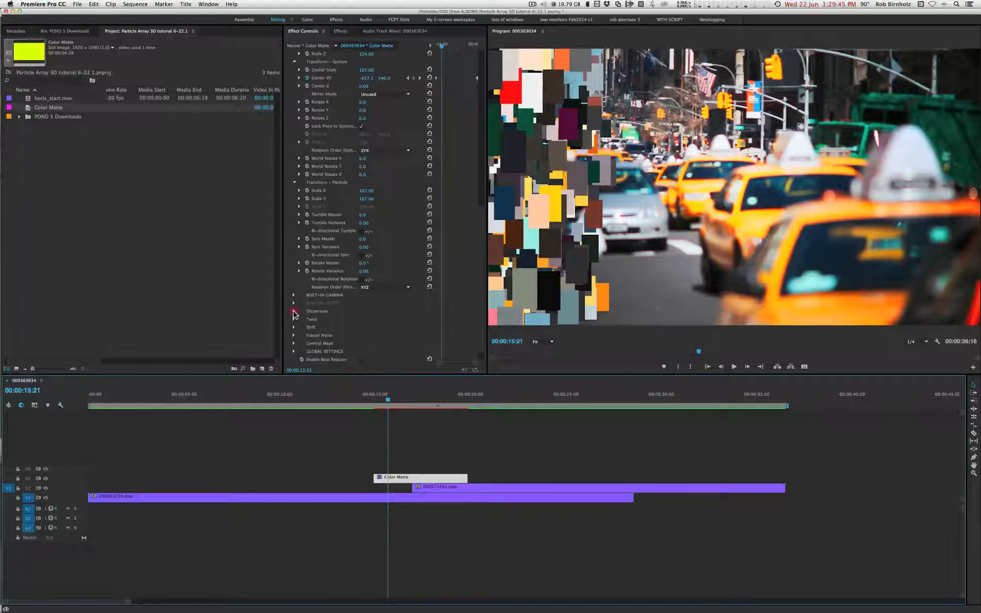
{"action": "left_click", "coordinate": [294, 312]}
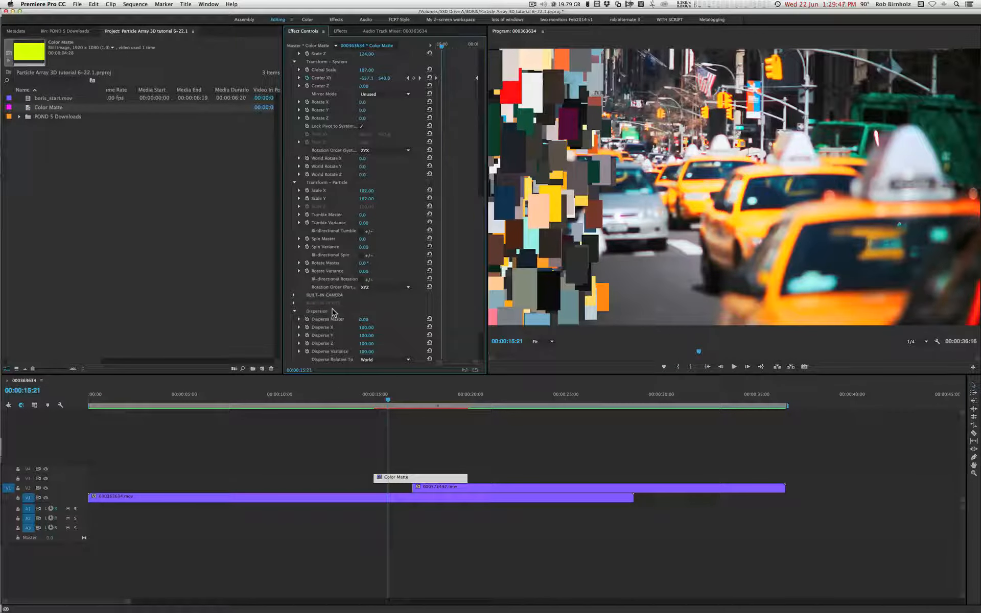
{"action": "left_click_drag", "start_coordinate": [366, 320], "coordinate": [429, 327]}
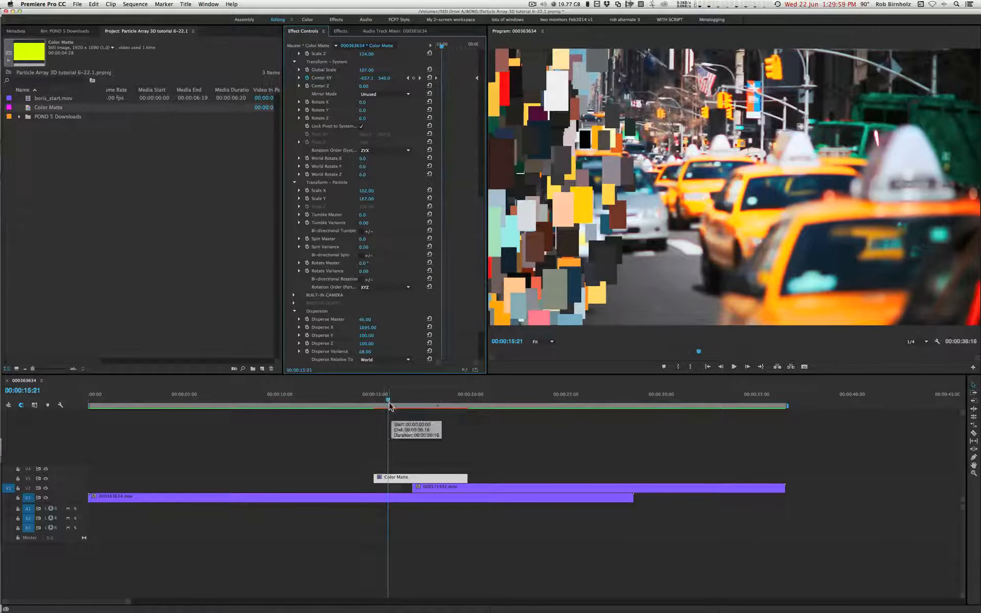
Step: Play the dispersed transition from the color matte's start and scrub across the cut to 00:00:18:06 to review the particles
{"action": "mouse_move", "coordinate": [386, 403]}
{"action": "left_mouse_down"}
{"action": "mouse_move", "coordinate": [369, 399]}
{"action": "mouse_move", "coordinate": [445, 395]}
{"action": "mouse_move", "coordinate": [377, 401]}
{"action": "left_mouse_up"}
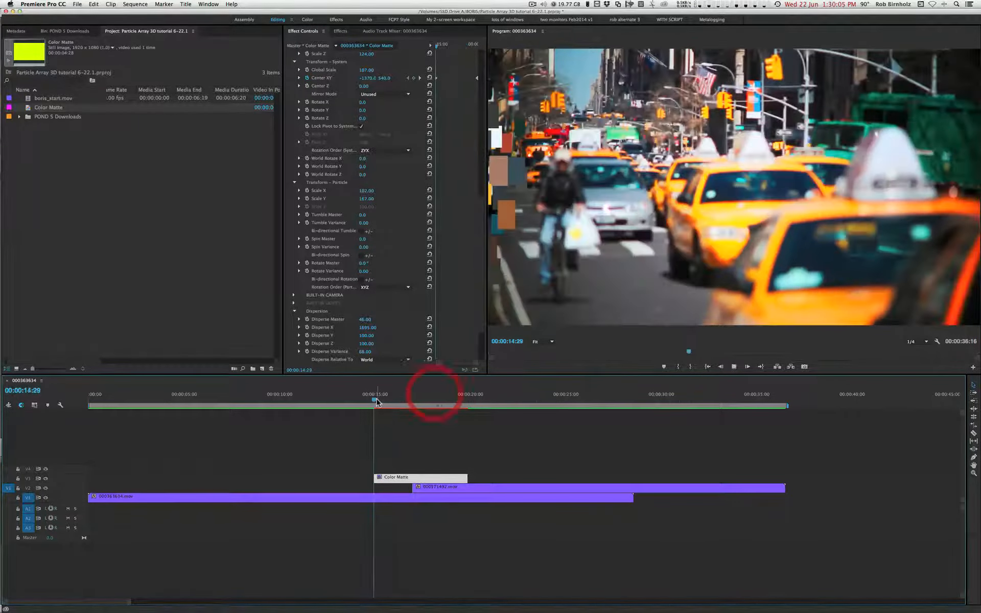
{"action": "key", "text": "space"}
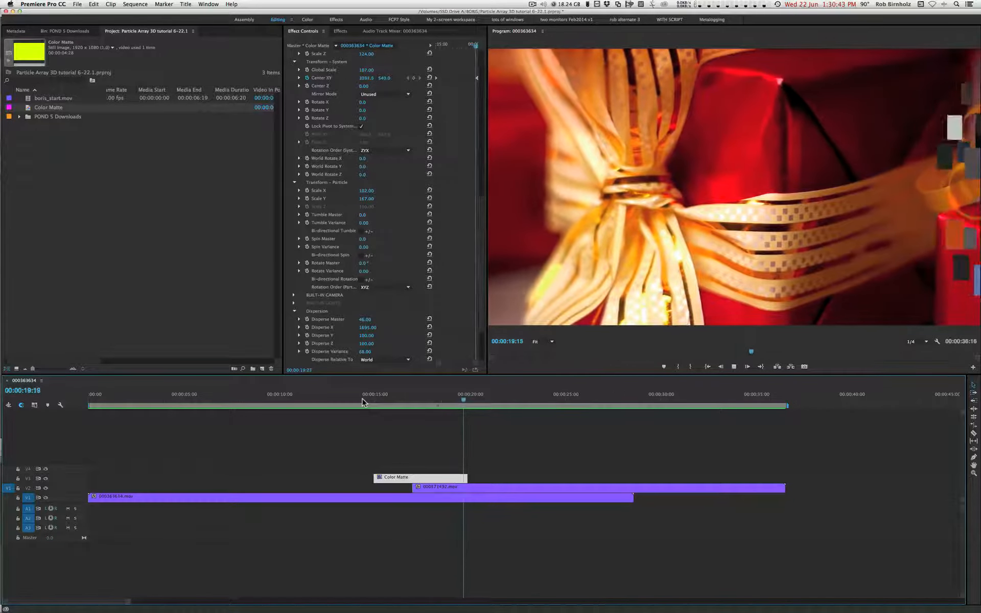
{"action": "mouse_move", "coordinate": [408, 399]}
{"action": "left_mouse_down"}
{"action": "mouse_move", "coordinate": [450, 399]}
{"action": "mouse_move", "coordinate": [400, 402]}
{"action": "left_mouse_up"}
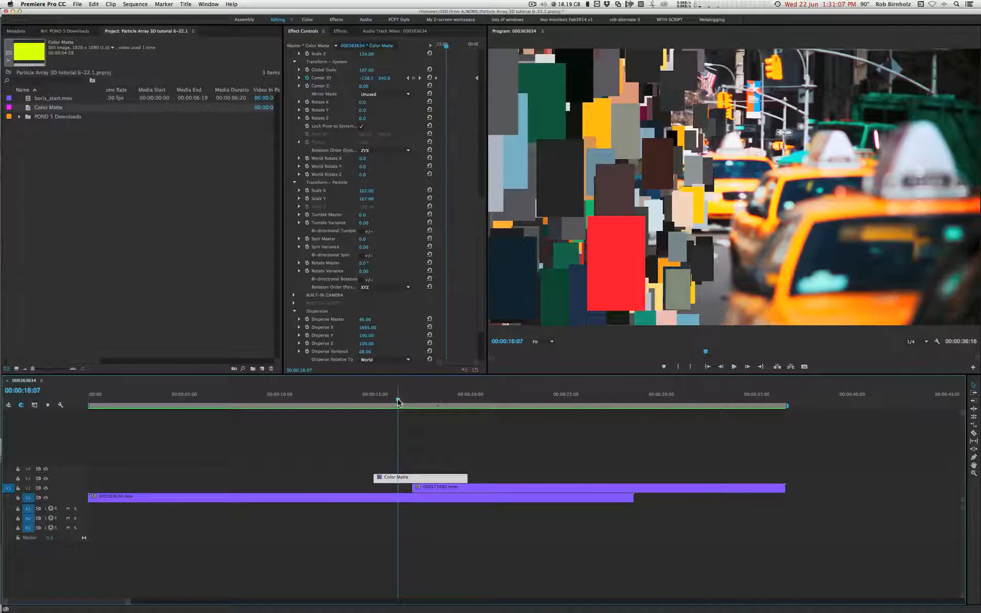
{"action": "left_click_drag", "start_coordinate": [399, 402], "coordinate": [435, 398]}
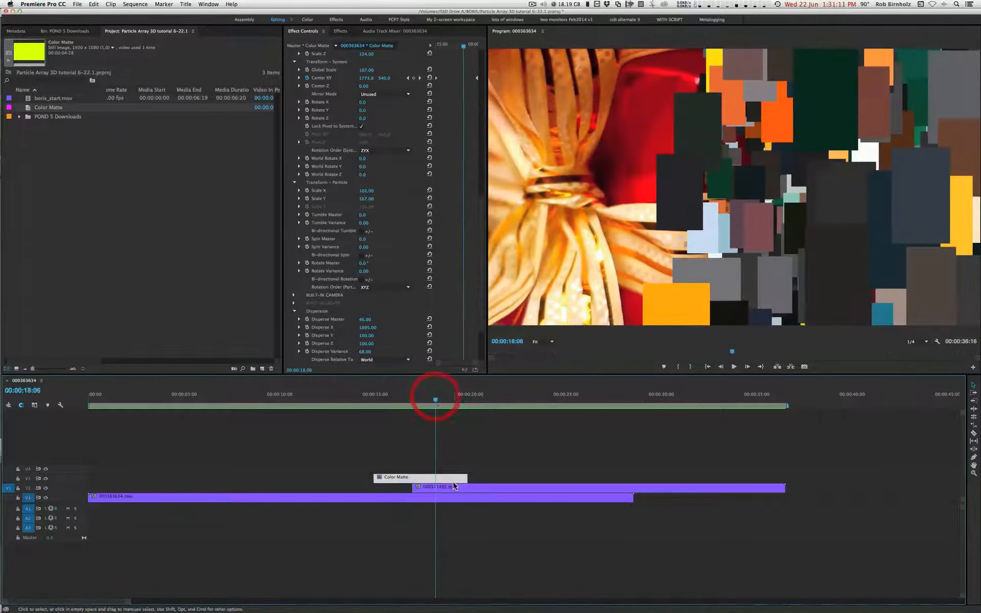
Step: Duplicate the Color Matte onto V4 from 00:00:21:09 and place 021366132-festive-lights.mov from the POND 5 Downloads bin beneath it on V3
{"action": "left_click_drag", "start_coordinate": [438, 479], "coordinate": [560, 469]}
{"action": "double_click", "coordinate": [33, 118]}
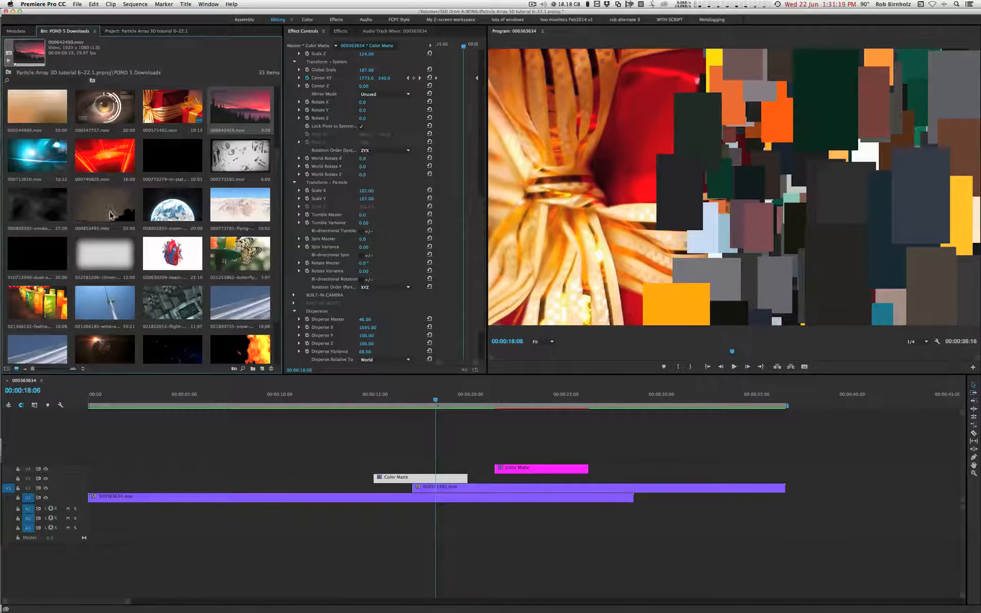
{"action": "left_click", "coordinate": [45, 300]}
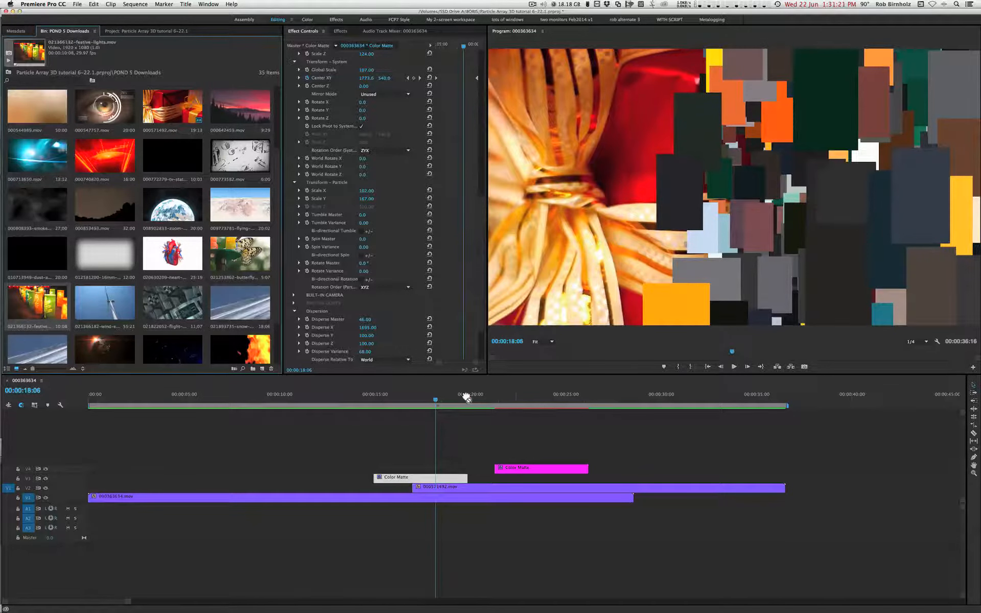
{"action": "left_click_drag", "start_coordinate": [467, 398], "coordinate": [526, 479]}
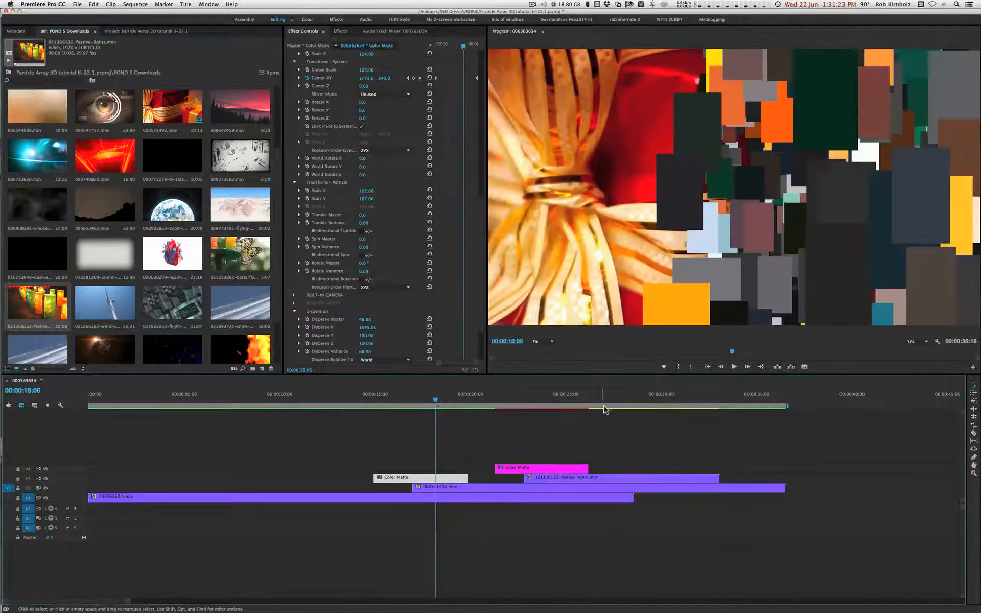
Step: Set the duplicated Color Matte's particle Color Layer to Video 2 and scrub to 00:00:23:27 to check the new colors
{"action": "left_click_drag", "start_coordinate": [607, 398], "coordinate": [514, 398]}
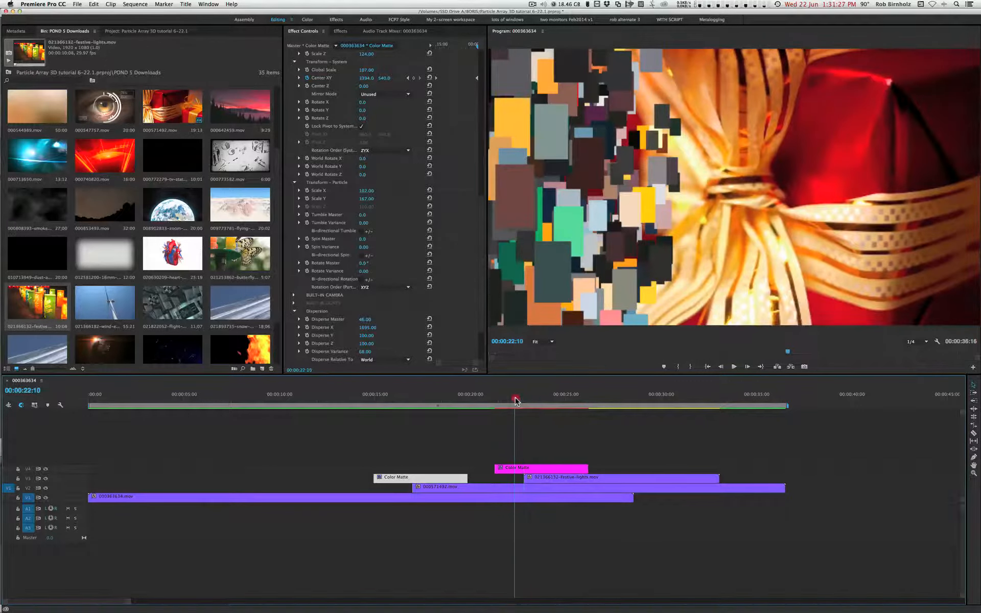
{"action": "left_click", "coordinate": [512, 470]}
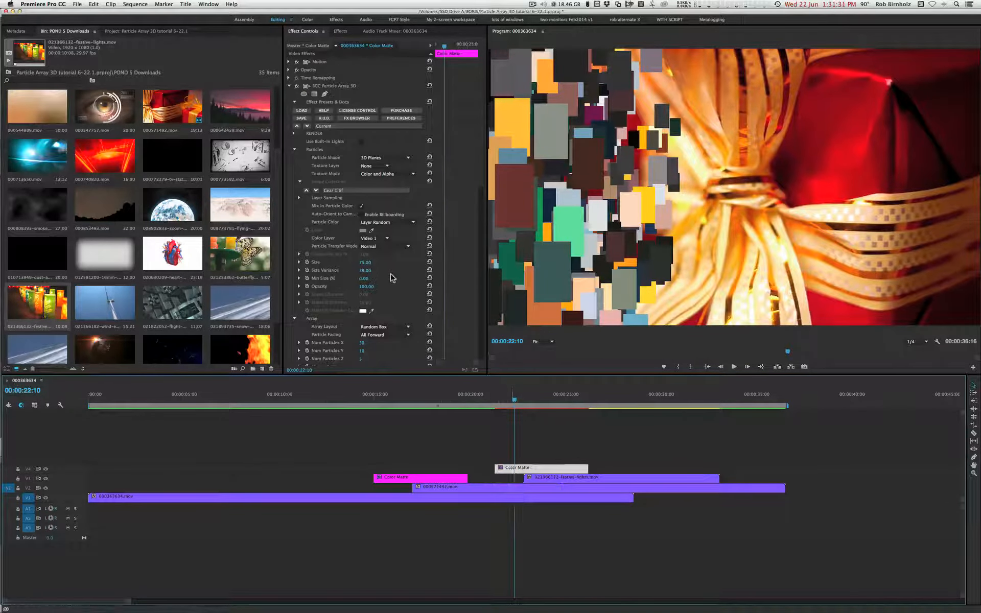
{"action": "left_click", "coordinate": [364, 240]}
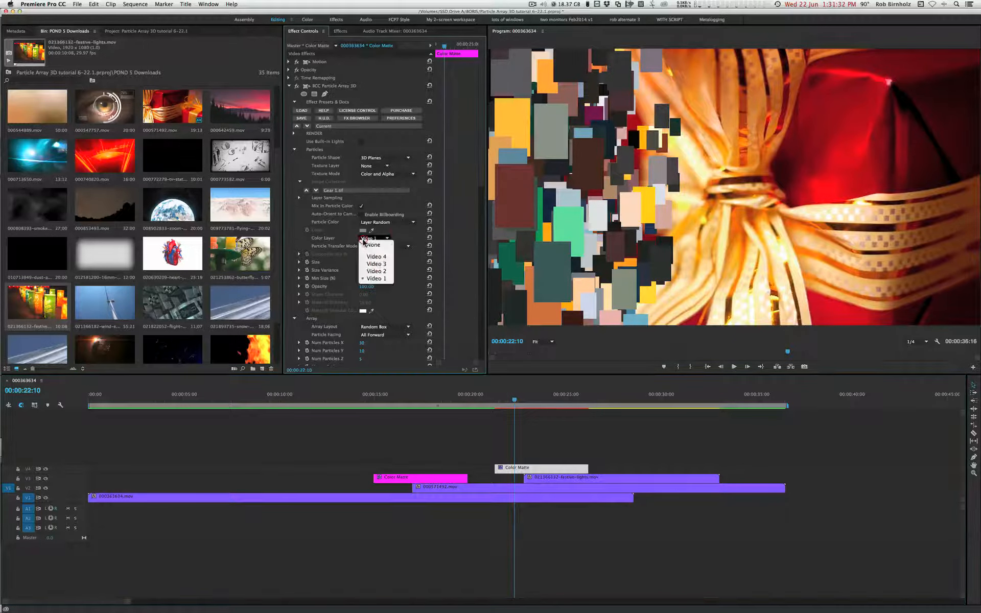
{"action": "left_click", "coordinate": [364, 272]}
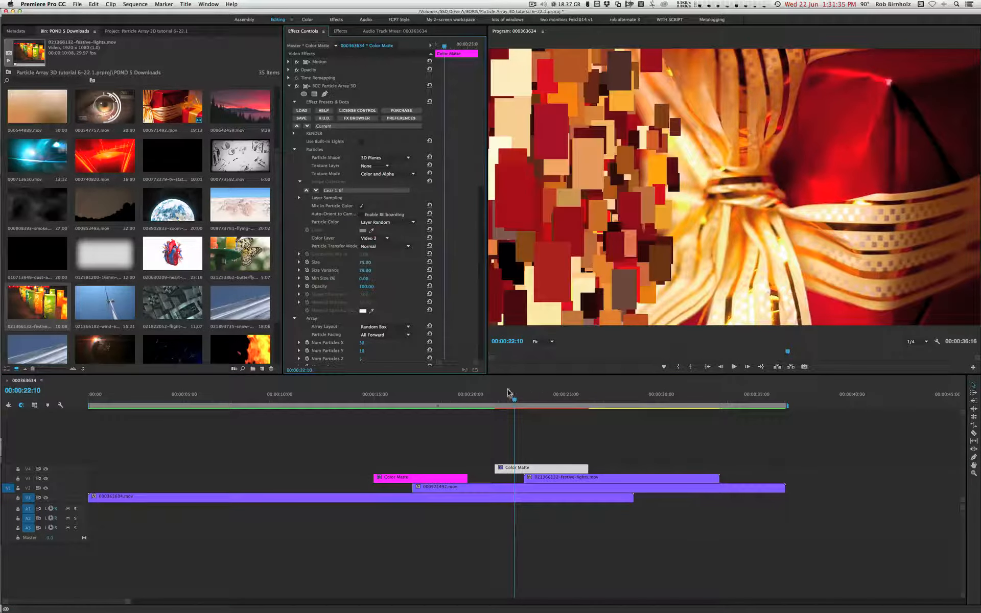
{"action": "left_click_drag", "start_coordinate": [489, 401], "coordinate": [543, 401]}
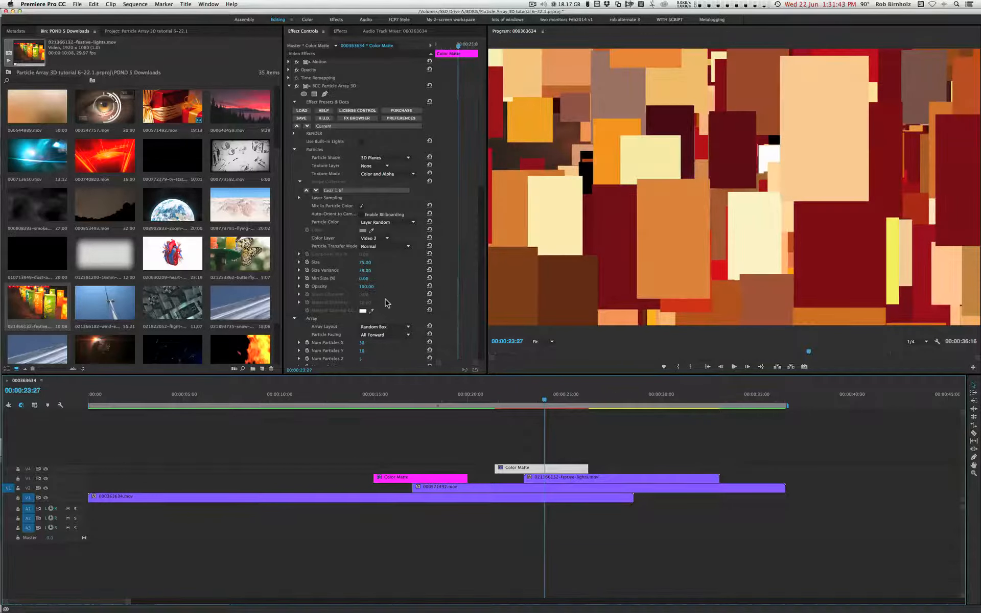
Step: Delete the duplicate's Center XY keyframes and animate its Y value from -1304 at 00:00:21:09 to 2233 at 00:00:25:27
{"action": "scroll", "coordinate": [451, 317], "scroll_direction": "down", "scroll_amount": 1}
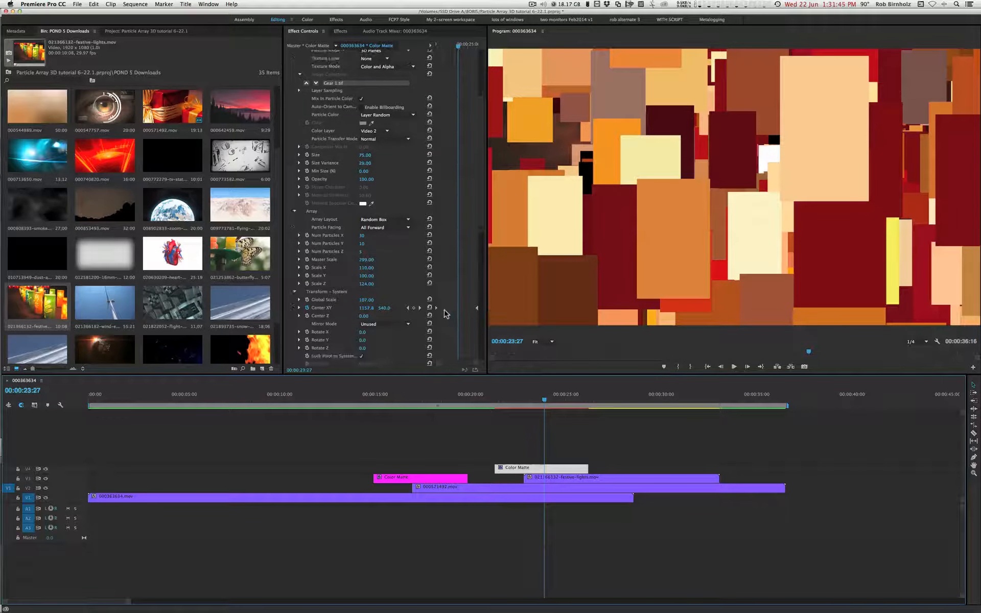
{"action": "left_click", "coordinate": [307, 309]}
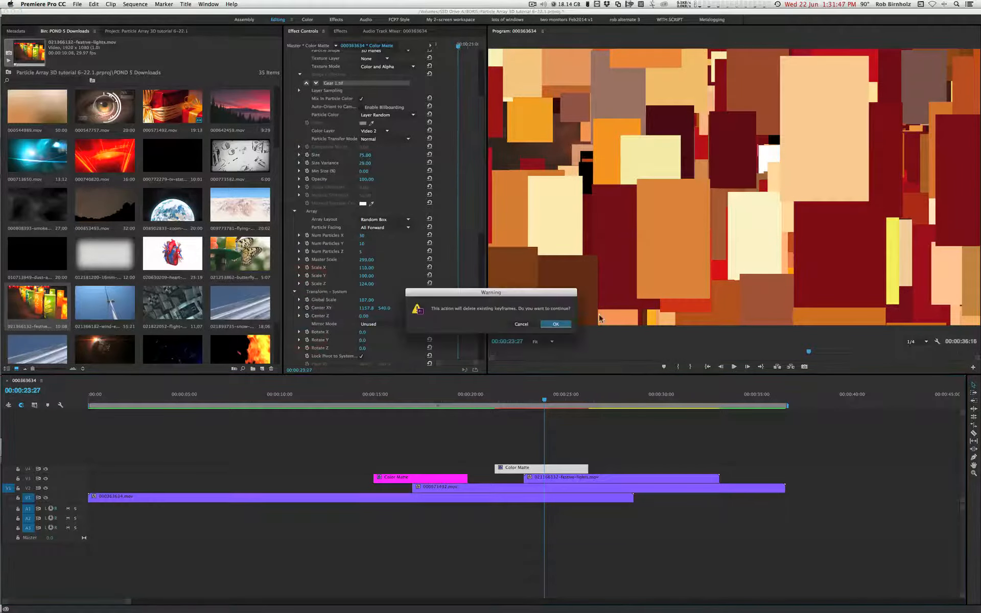
{"action": "left_click", "coordinate": [557, 324]}
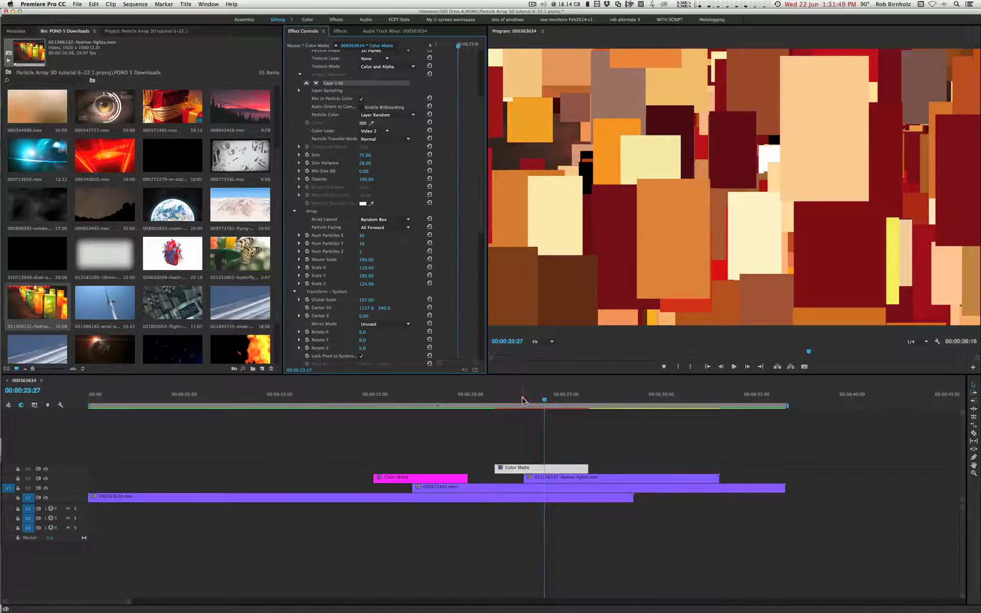
{"action": "left_click_drag", "start_coordinate": [523, 400], "coordinate": [495, 400]}
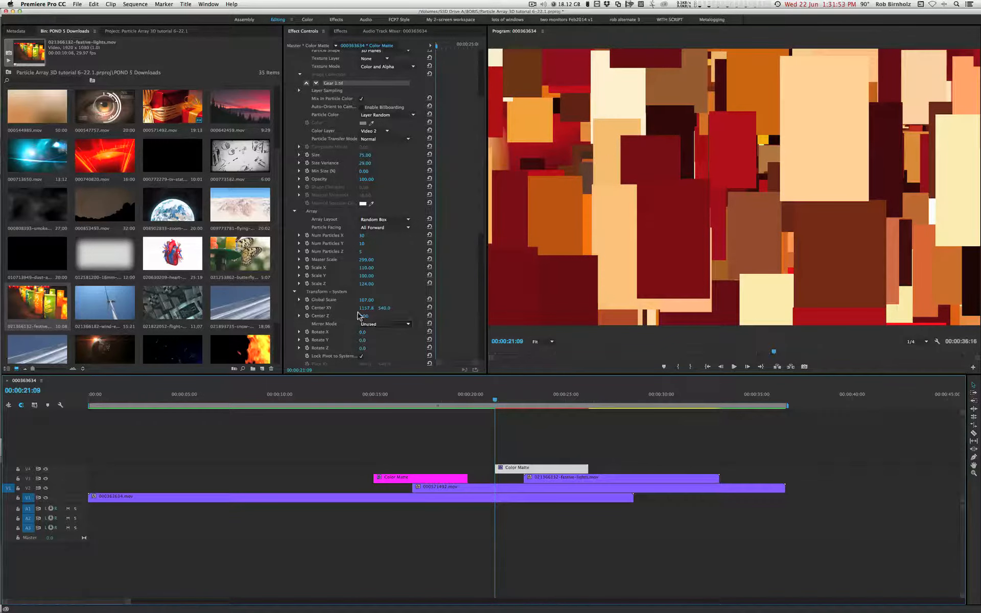
{"action": "left_click_drag", "start_coordinate": [384, 308], "coordinate": [324, 309]}
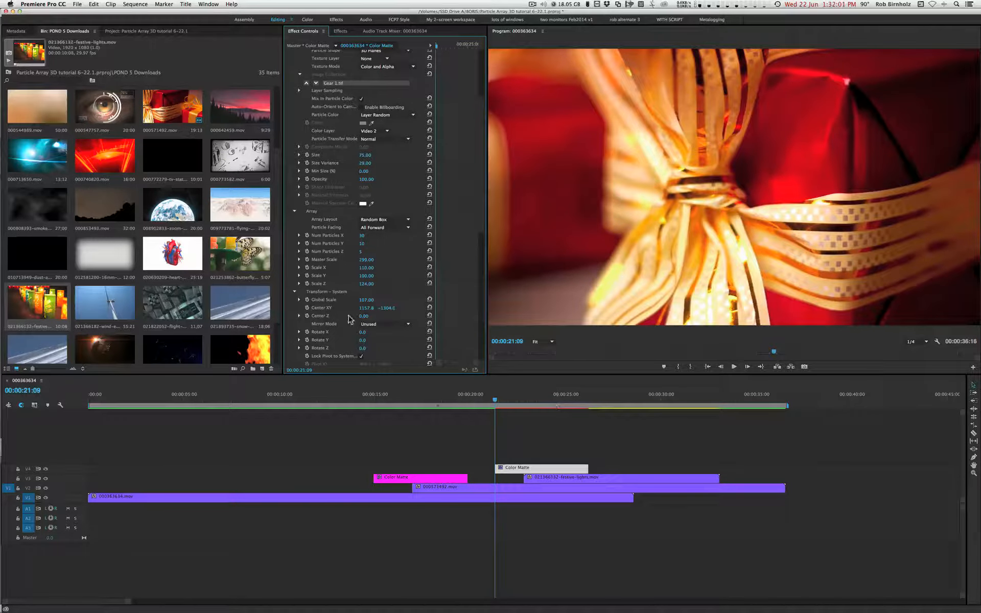
{"action": "left_click_drag", "start_coordinate": [559, 395], "coordinate": [584, 398]}
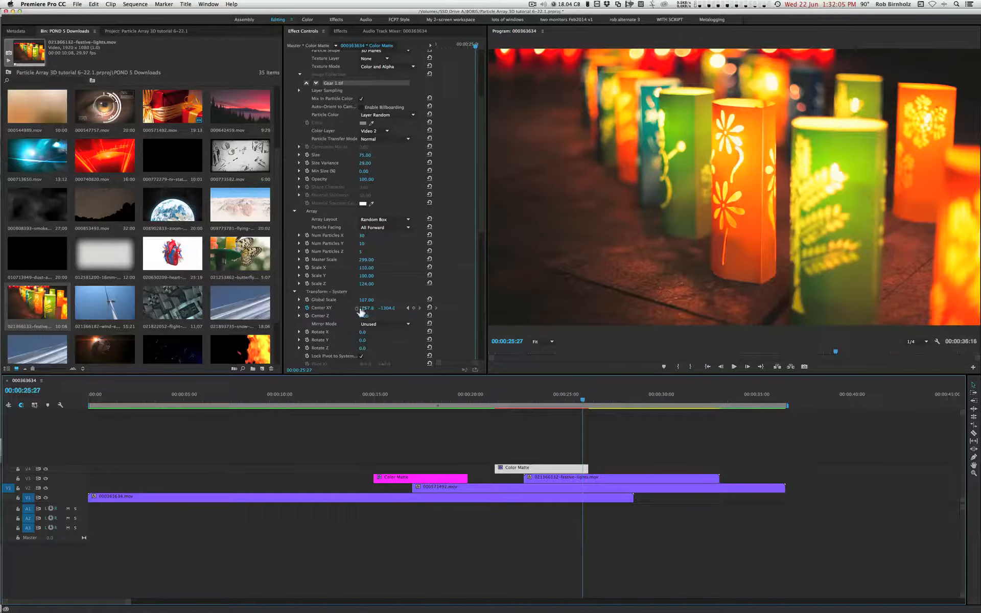
{"action": "left_click_drag", "start_coordinate": [387, 313], "coordinate": [534, 309]}
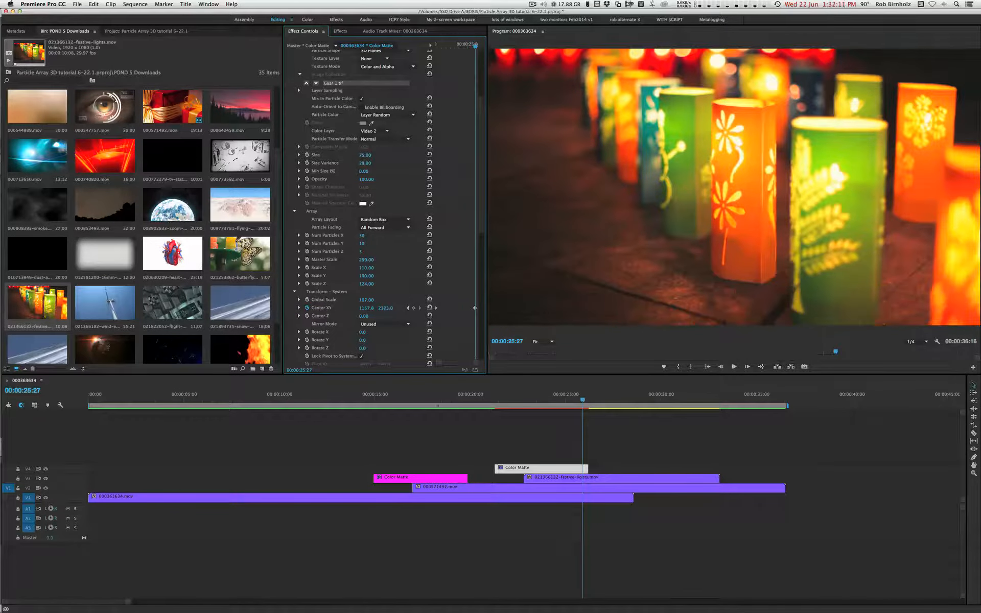
Step: Go to 00:00:23:26, set Num Particles X to 5, and play the second transition from 00:00:21:09
{"action": "left_click_drag", "start_coordinate": [576, 392], "coordinate": [544, 399]}
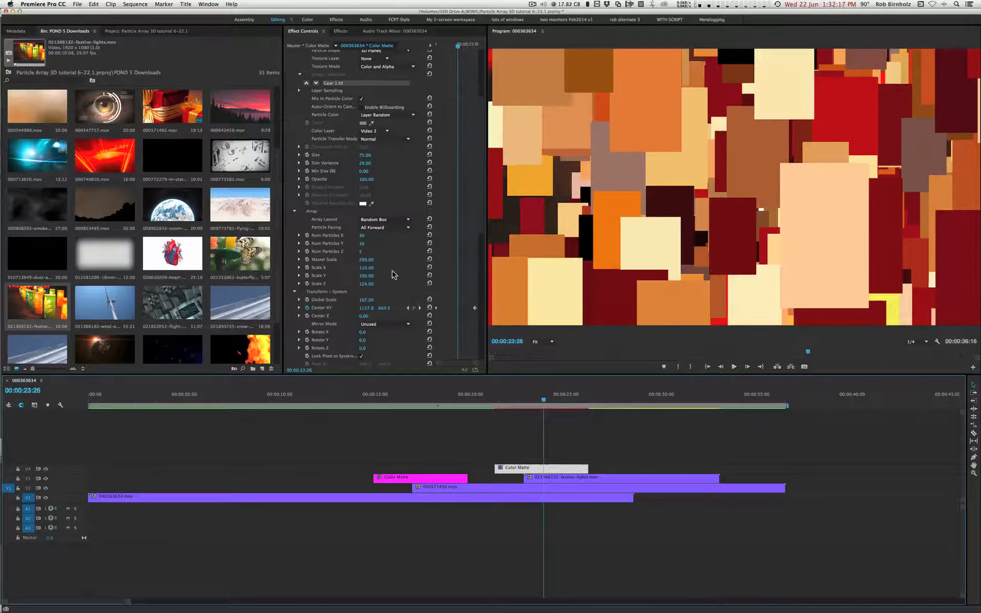
{"action": "left_click_drag", "start_coordinate": [363, 238], "coordinate": [355, 238]}
{"action": "left_click_drag", "start_coordinate": [518, 402], "coordinate": [497, 401]}
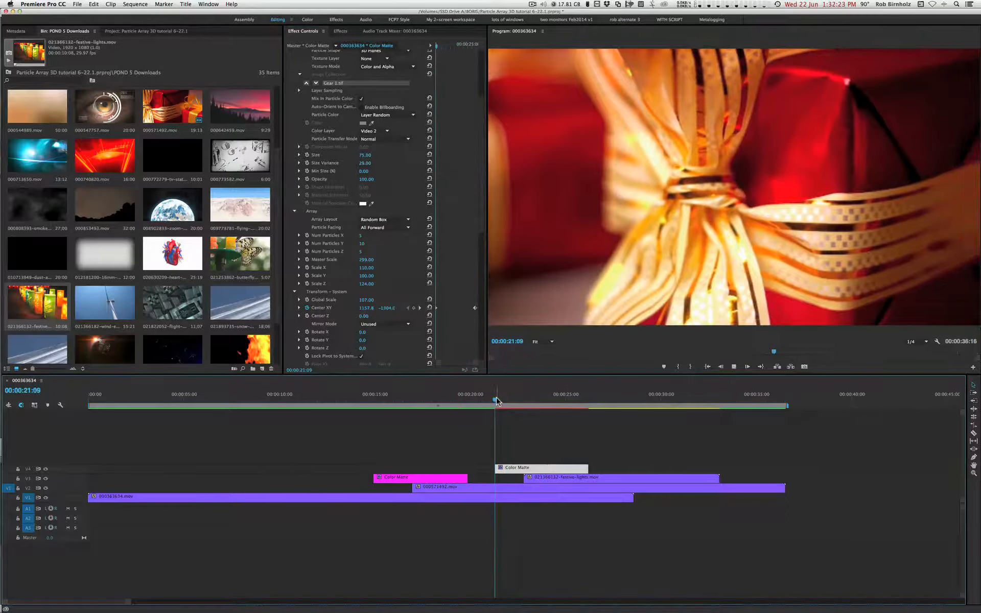
{"action": "key", "text": "space"}
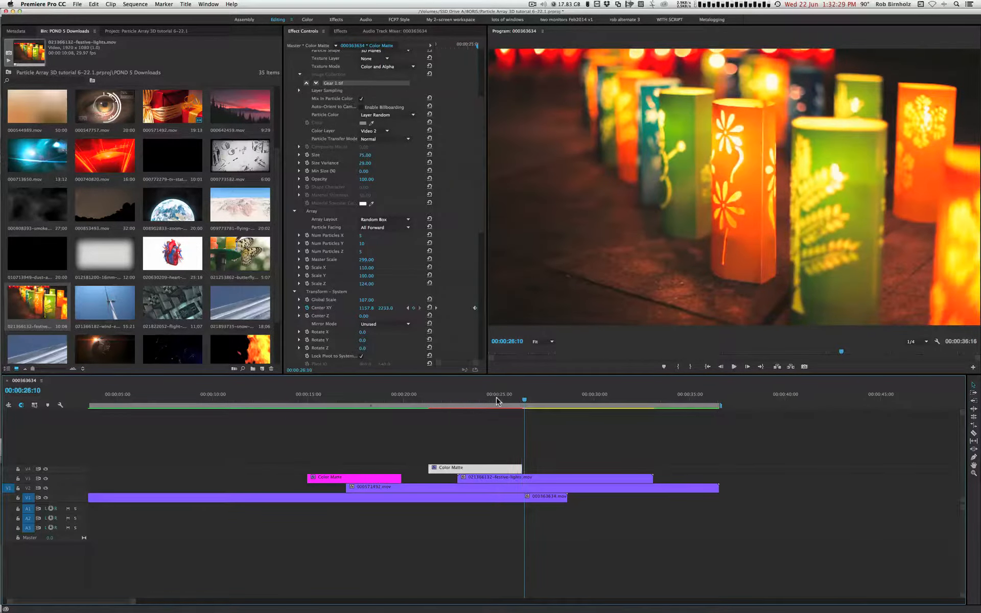
Step: Scrub through the second transition to 00:00:24:03 to check particle coverage, and save the project
{"action": "left_click", "coordinate": [498, 401]}
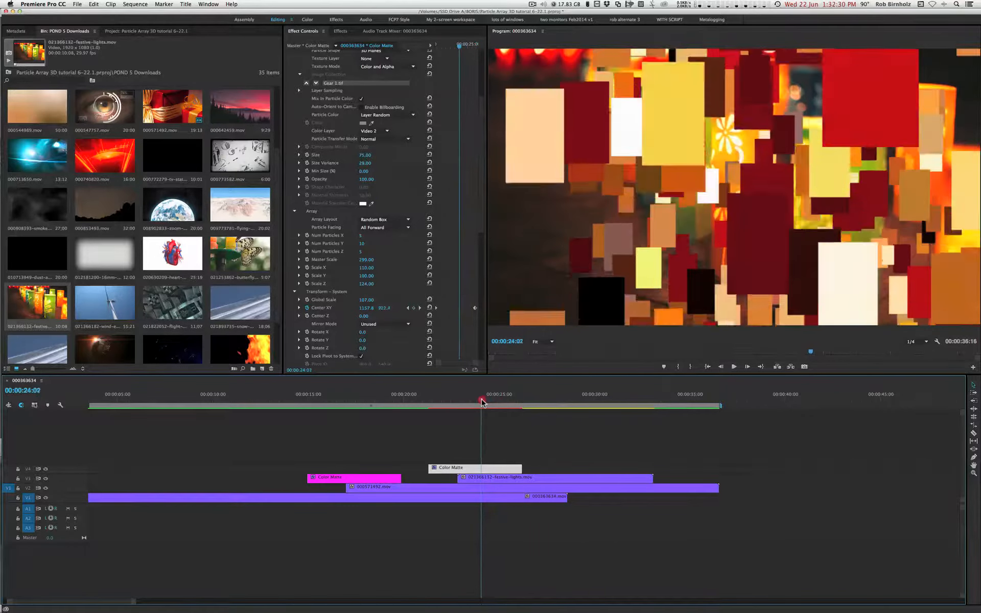
{"action": "left_click_drag", "start_coordinate": [482, 398], "coordinate": [483, 399]}
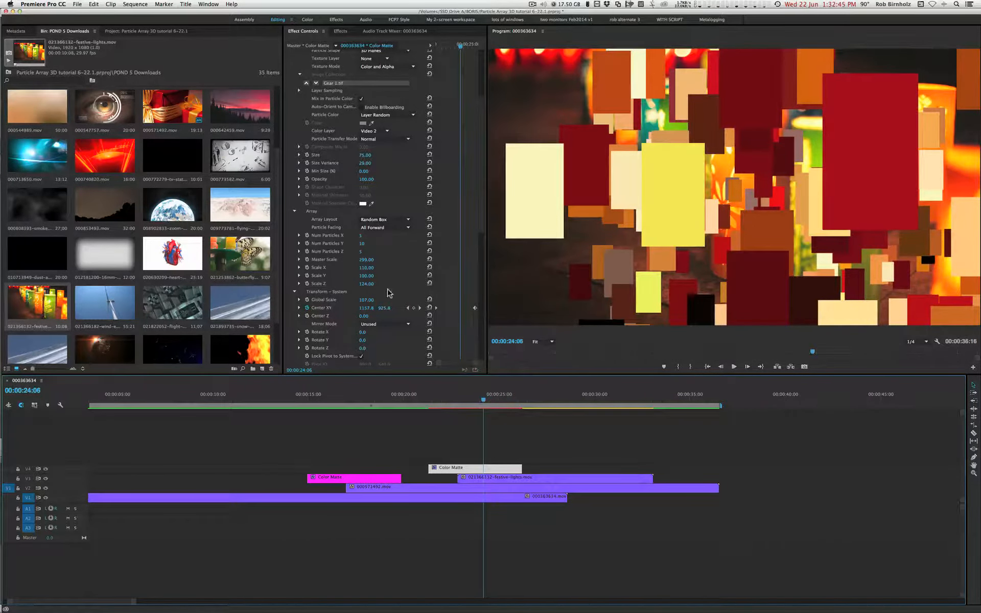
{"action": "left_click_drag", "start_coordinate": [445, 399], "coordinate": [485, 404]}
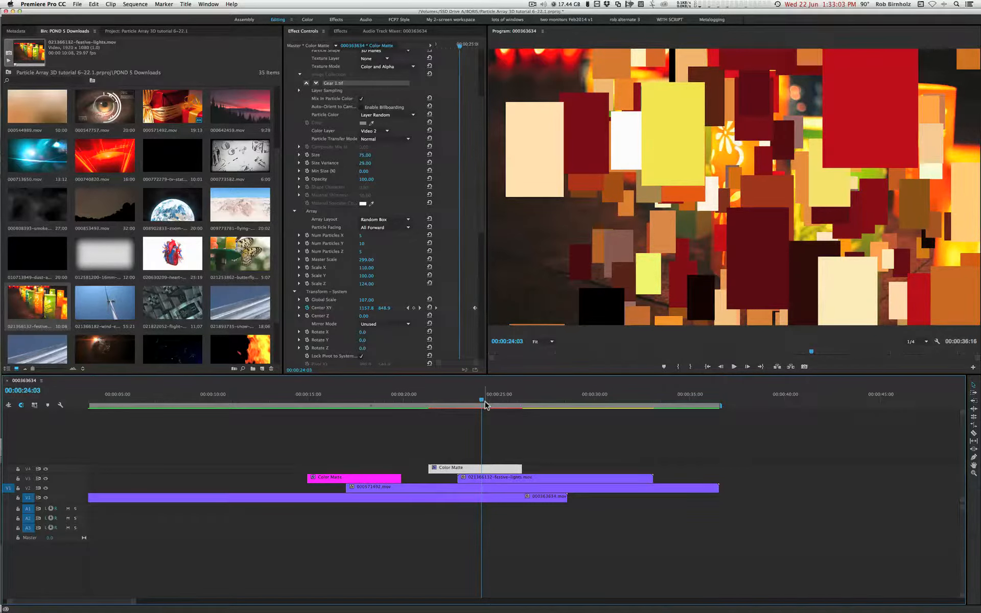
{"action": "key", "text": "cmd+s"}
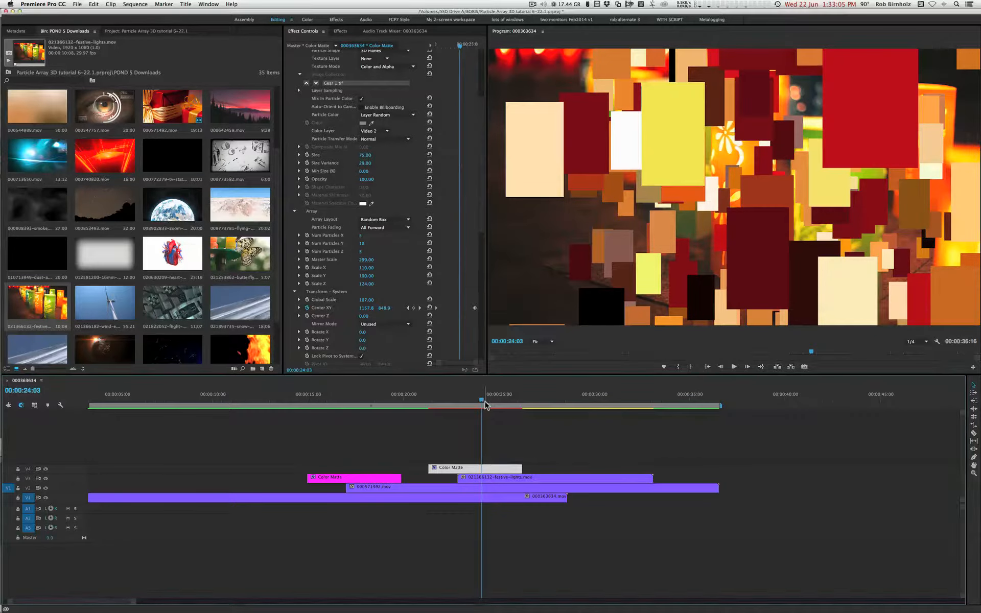